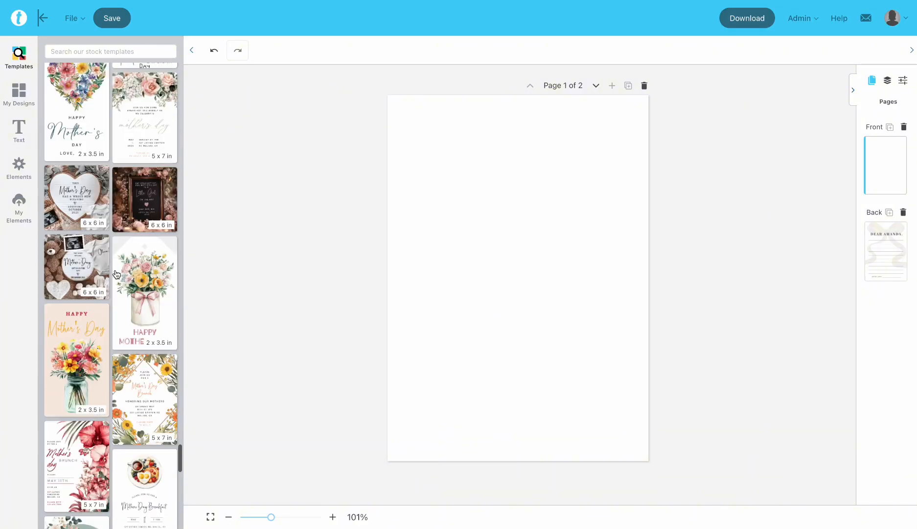
Browse the stock templates and open the 5 x 7 in bridal shower template with orange flowers at the top and bottom
scroll(116, 274, "down", 15)
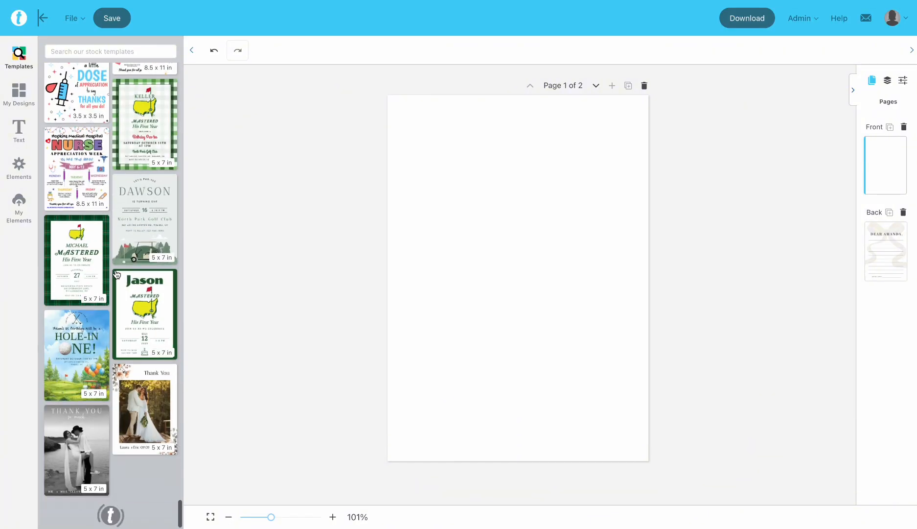
scroll(117, 274, "down", 15)
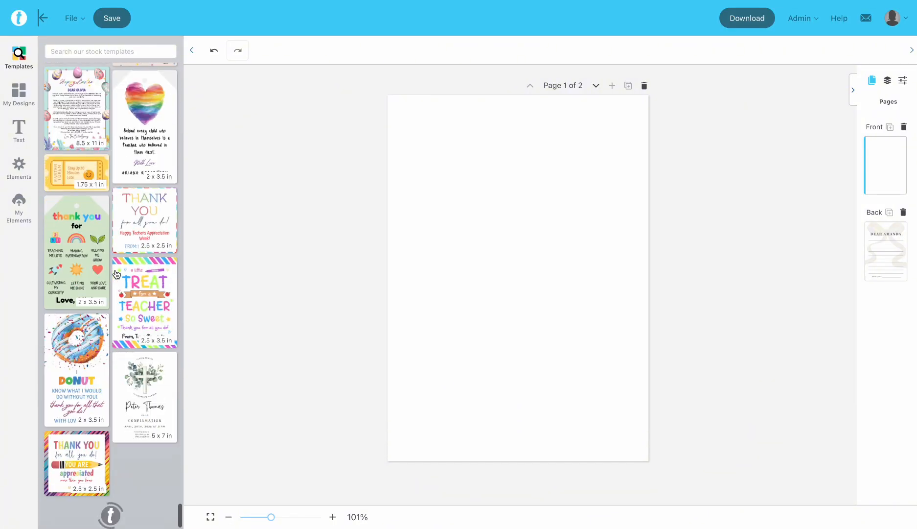
scroll(117, 274, "down", 15)
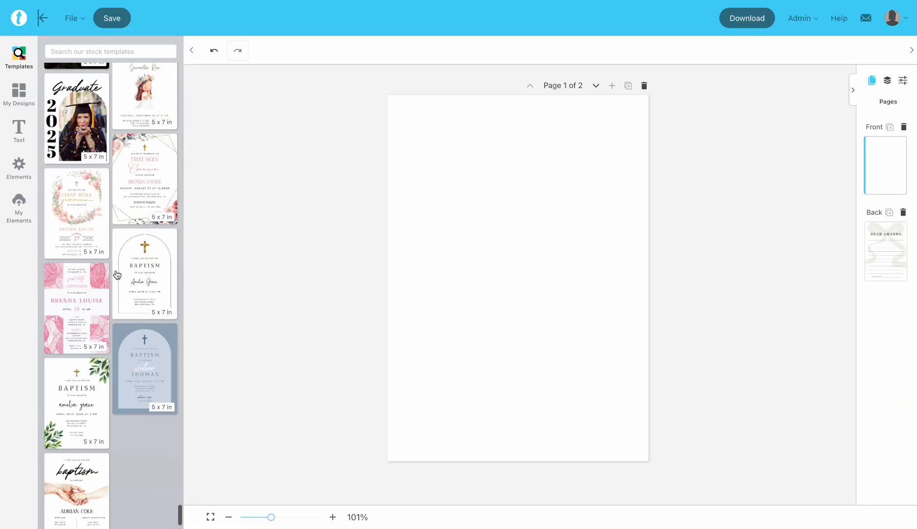
scroll(116, 275, "down", 15)
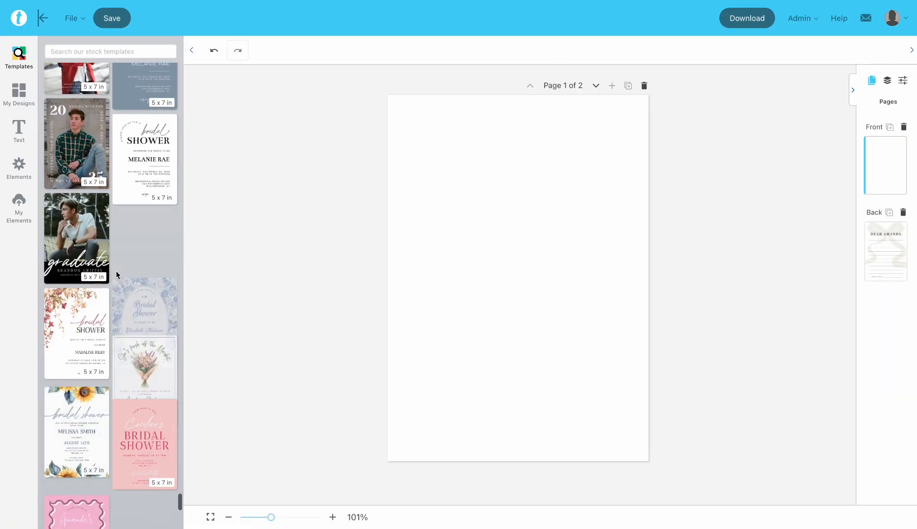
scroll(116, 276, "down", 5)
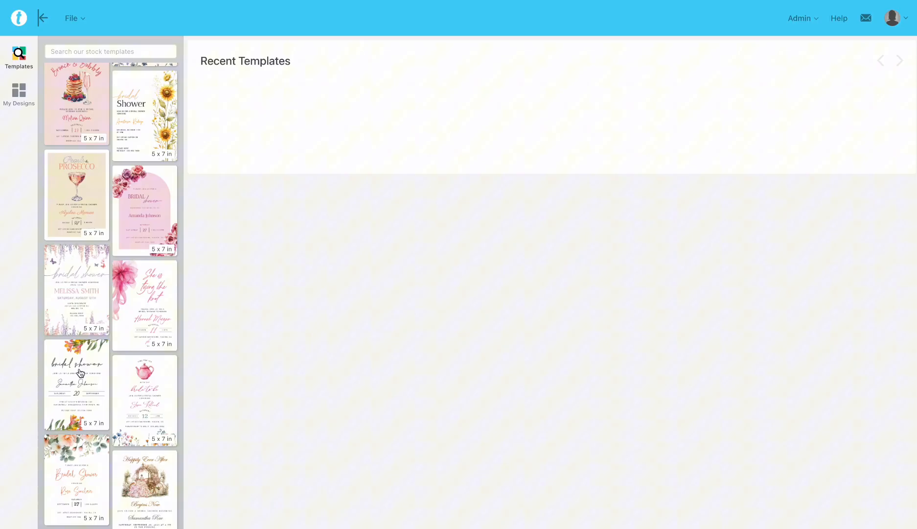
left_click(80, 373)
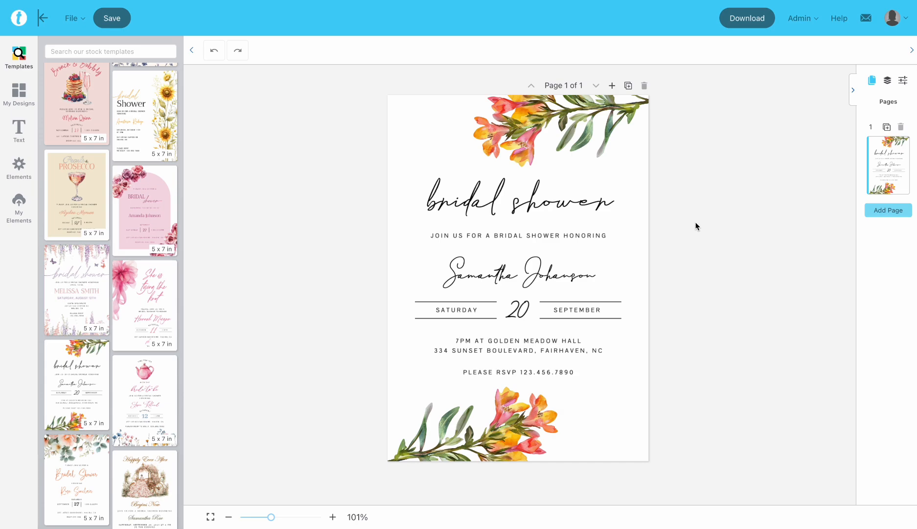
Delete the floral images at the top and bottom of the invitation
left_click(581, 127)
key("Delete")
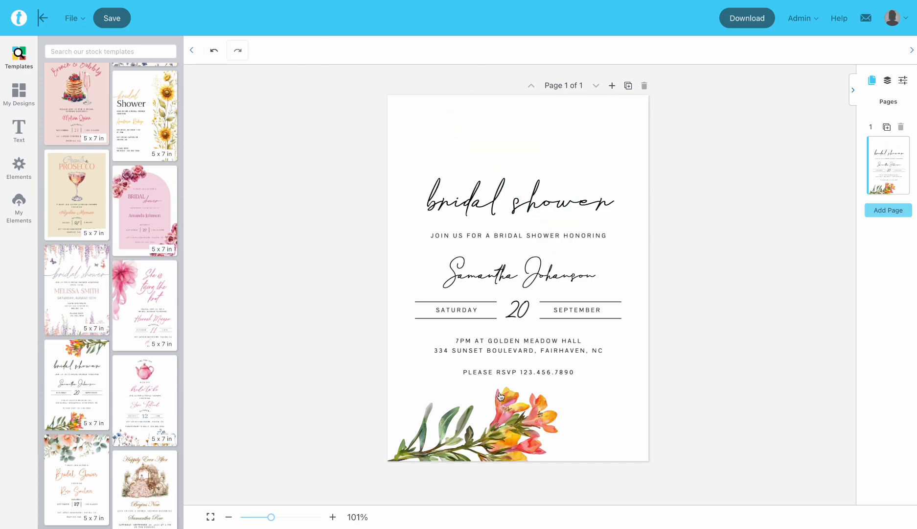
key("Delete")
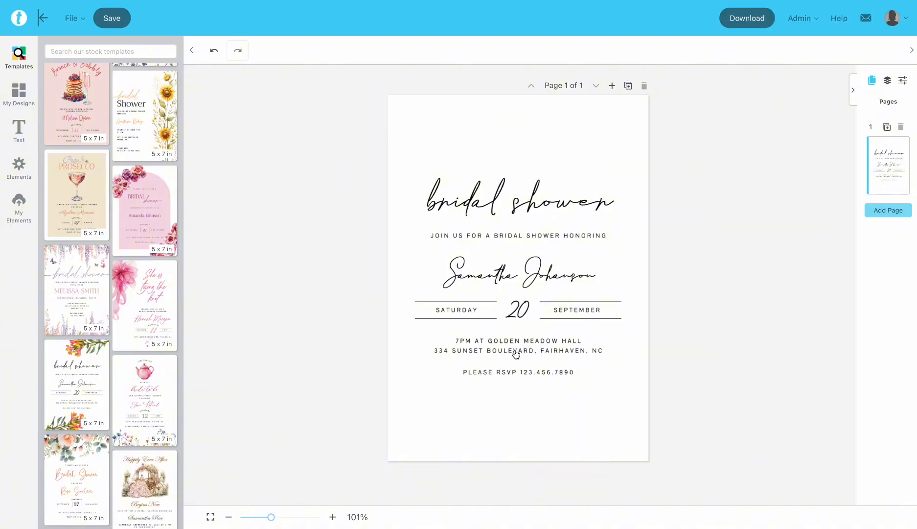
Move the "Join us for a bridal shower honoring" line above the title and replace its text with "JOIN US FOR A"
left_click(549, 240)
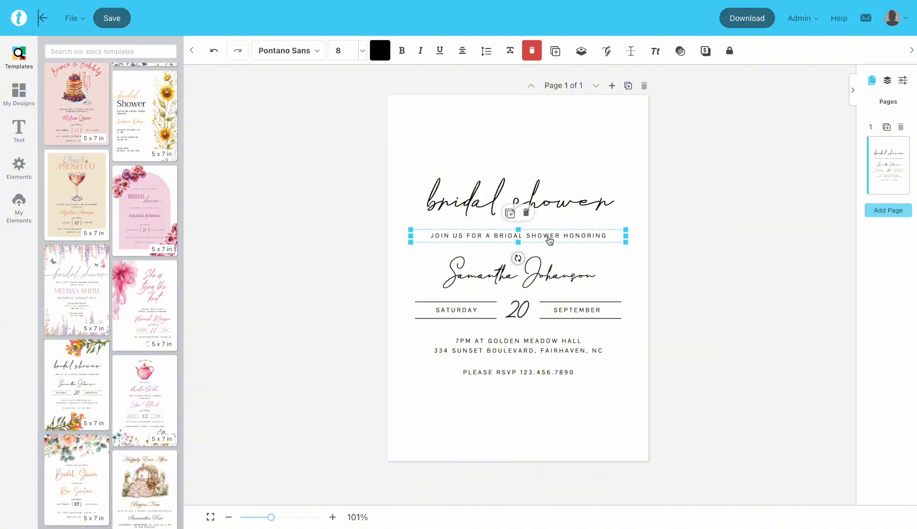
left_click_drag(550, 240, 548, 153)
double_click(548, 154)
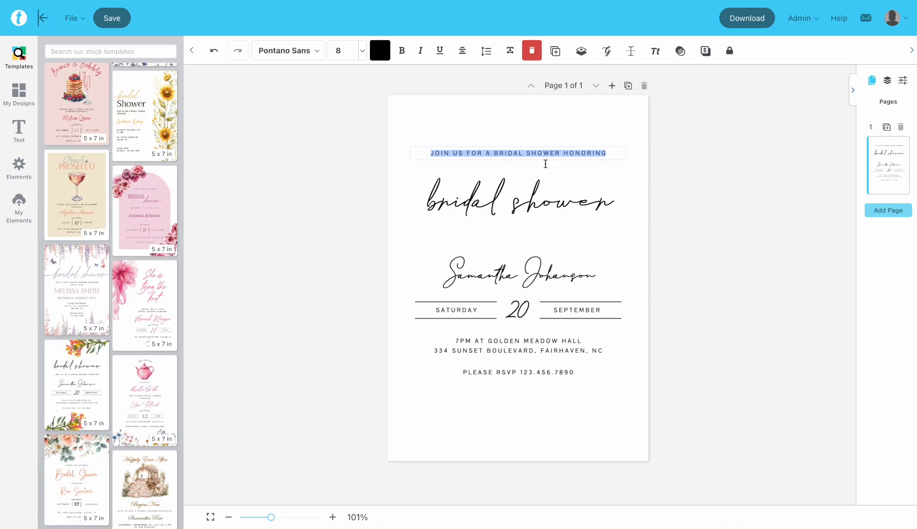
type("JOIN US FOR A")
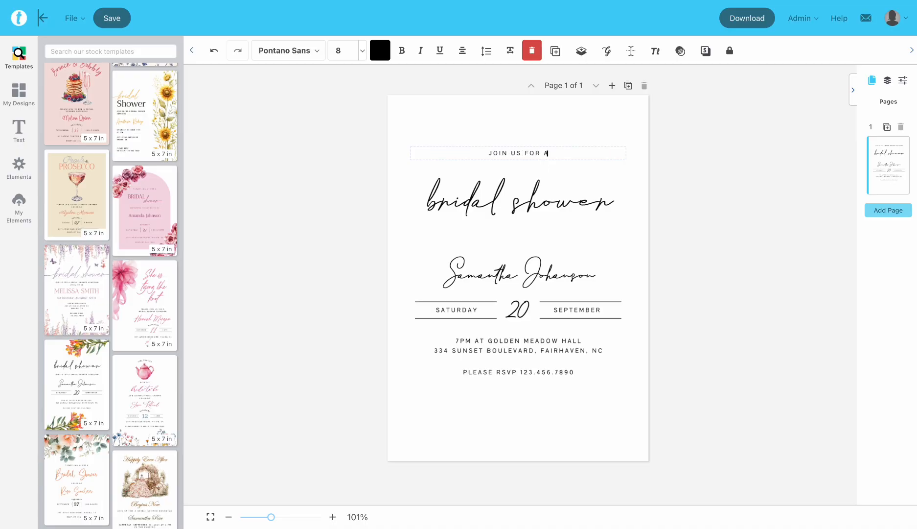
Replace the "bridal shower" title with "Merry Little" and shrink it to fit on one line
double_click(545, 223)
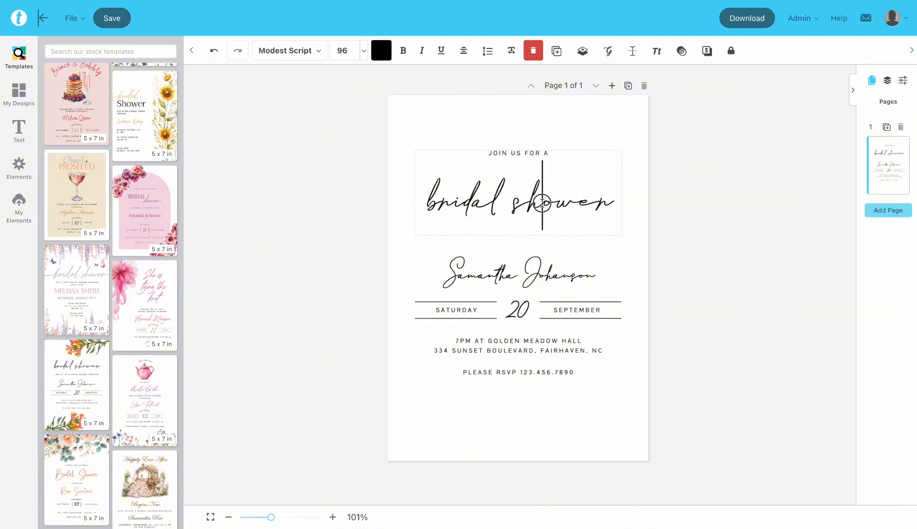
type("Menny Little")
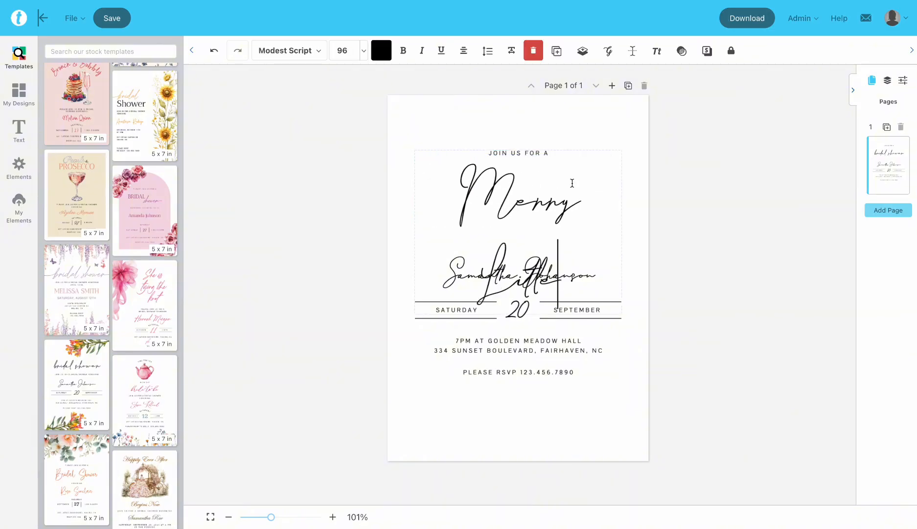
key("Escape")
left_click(548, 214)
left_click_drag(624, 231, 602, 217)
Move the honoree's name line directly beneath the title and replace its text with "FRIENDSMAS"
left_click_drag(563, 274, 562, 240)
double_click(562, 241)
type("FRIENDSMAS")
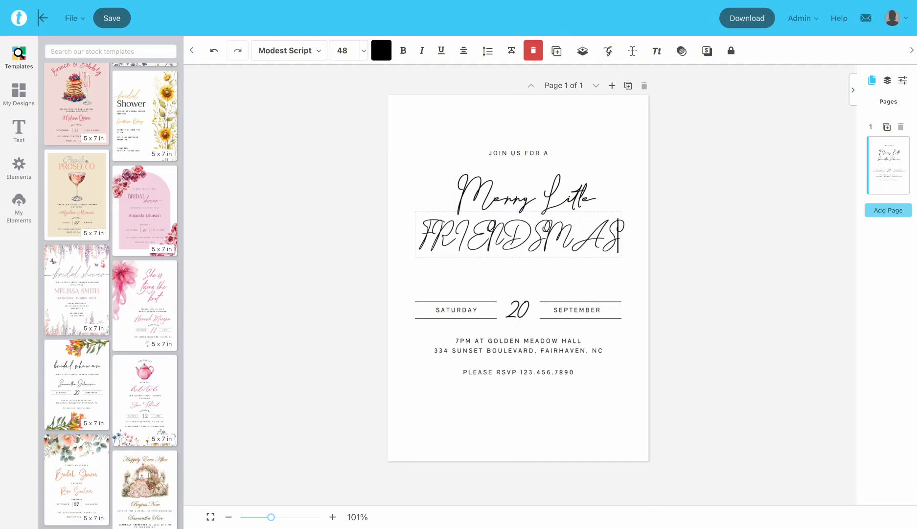
key("Escape")
Set the "Merry Little" line in the Great Vibes font
left_click(581, 206)
left_click(289, 51)
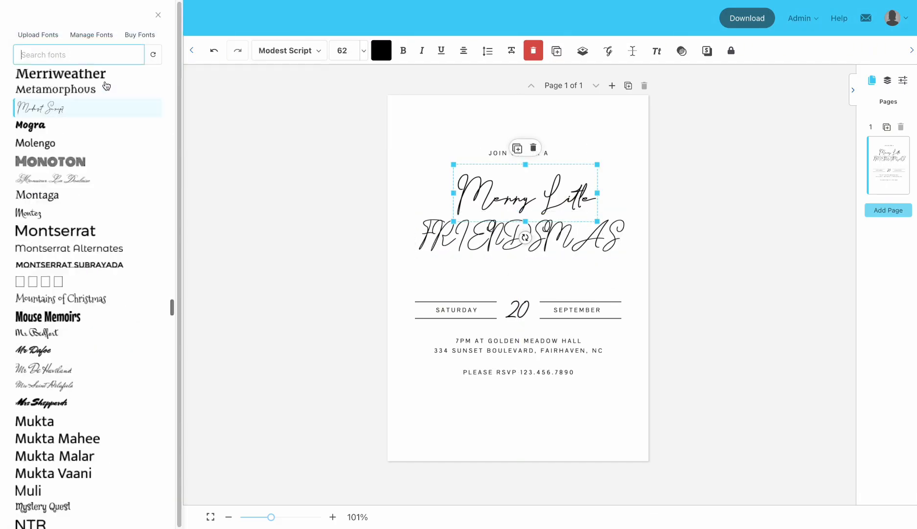
left_click(97, 56)
type("GRE")
left_click(64, 163)
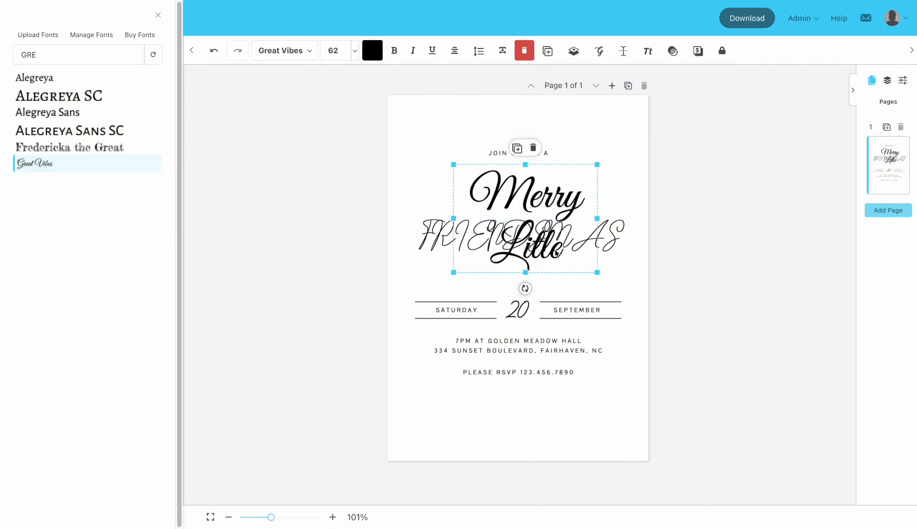
Widen the "Merry Little" text box to keep it on one line, center it and shrink it to about size 47
left_click(596, 219)
left_click_drag(598, 219, 679, 219)
left_click_drag(609, 202, 561, 196)
left_click_drag(632, 158, 609, 182)
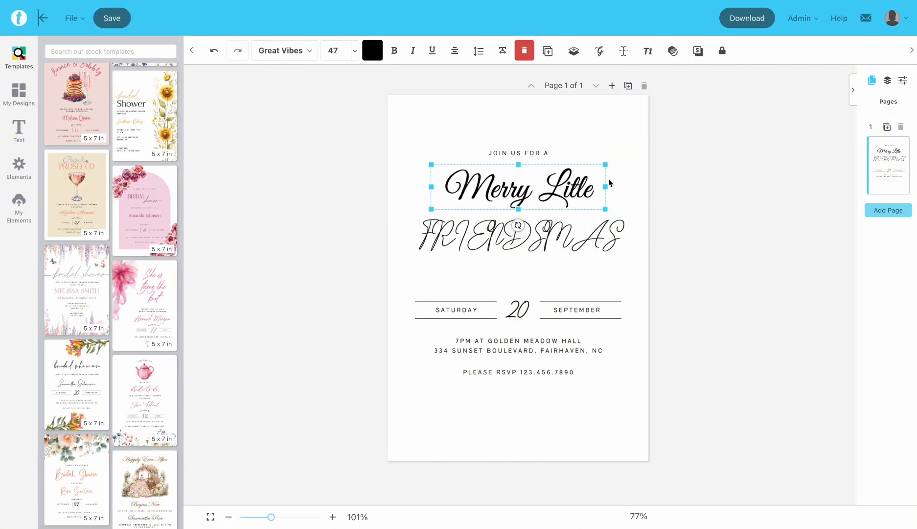
Set "FRIENDSMAS" in the Limelight font and shrink it to roughly the width of the "Merry Little" line
left_click(489, 237)
left_click(320, 54)
type("LIME")
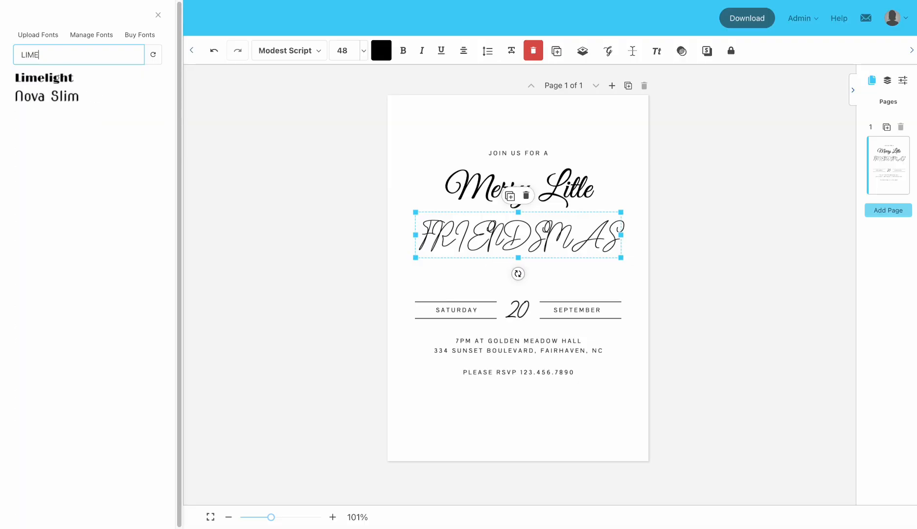
left_click(49, 79)
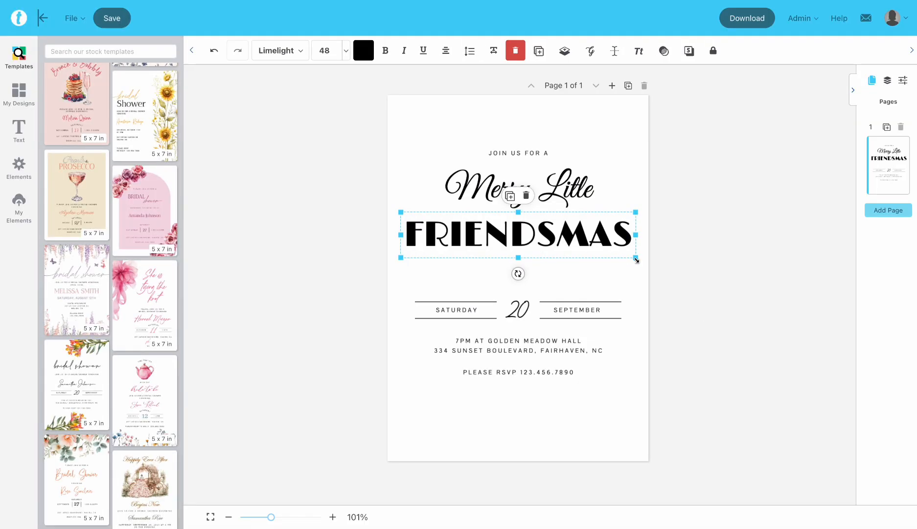
left_click_drag(635, 259, 563, 238)
Bring the "JOIN US FOR A" line closer to the title and shift the whole heading block down
left_click_drag(541, 151, 540, 154)
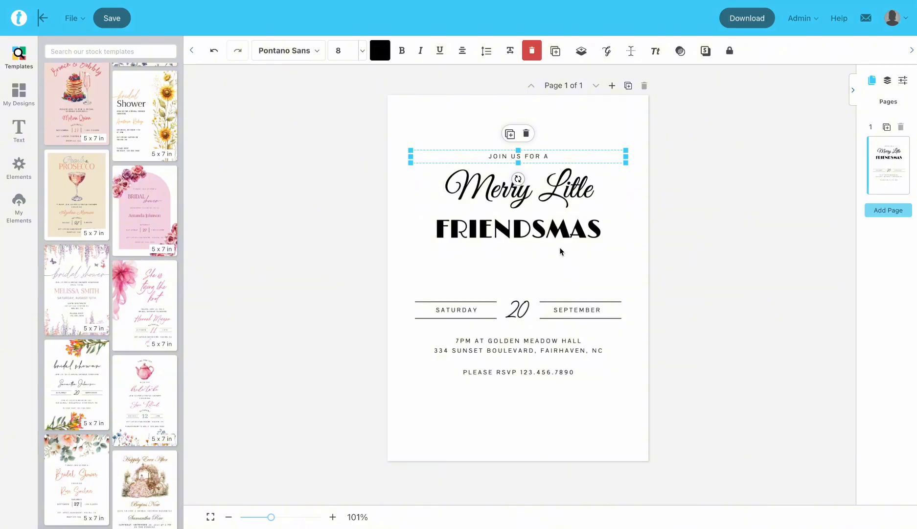
left_click_drag(426, 124, 568, 235)
left_click_drag(568, 230, 568, 245)
Shift the date, venue and RSVP block down slightly
left_click_drag(421, 280, 606, 387)
left_click_drag(603, 319, 604, 330)
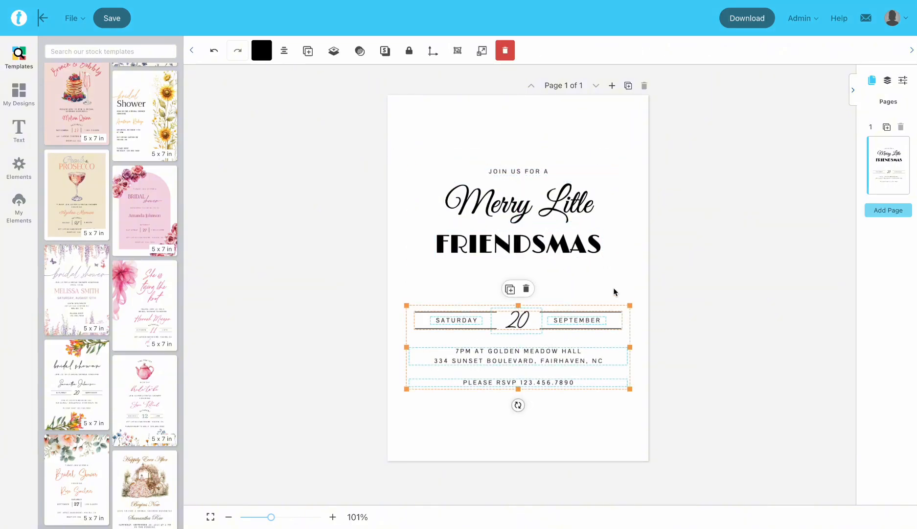
left_click(610, 285)
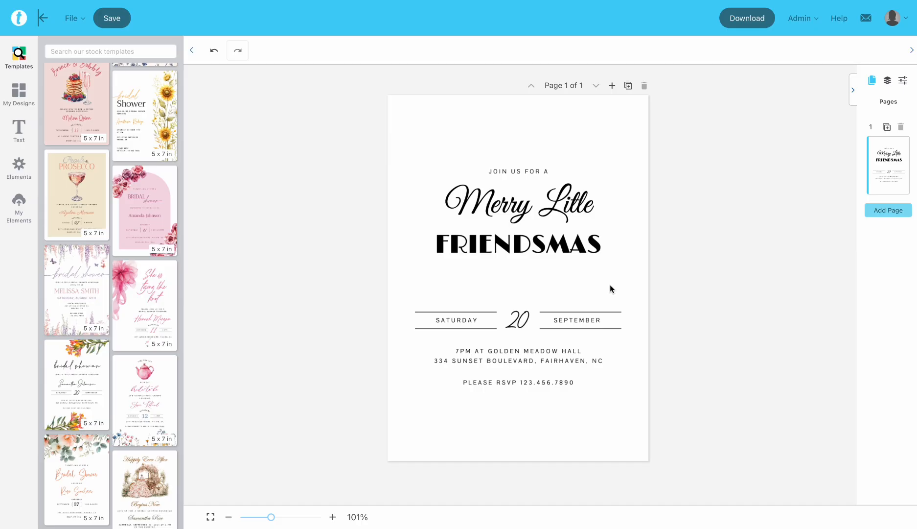
Copy the RSVP line above the date, replace its text with the host family's residence, and change the month to DECEMBER
left_click(561, 385)
left_click_drag(561, 385, 553, 290)
double_click(553, 292)
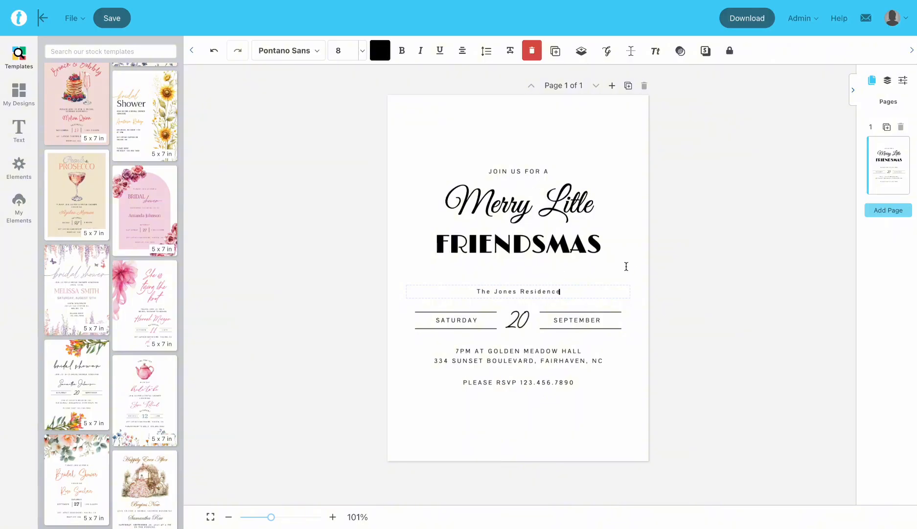
left_click(573, 322)
Set the residence line in Great Vibes at about size 15 with a letter spacing of 0.8
left_click(525, 289)
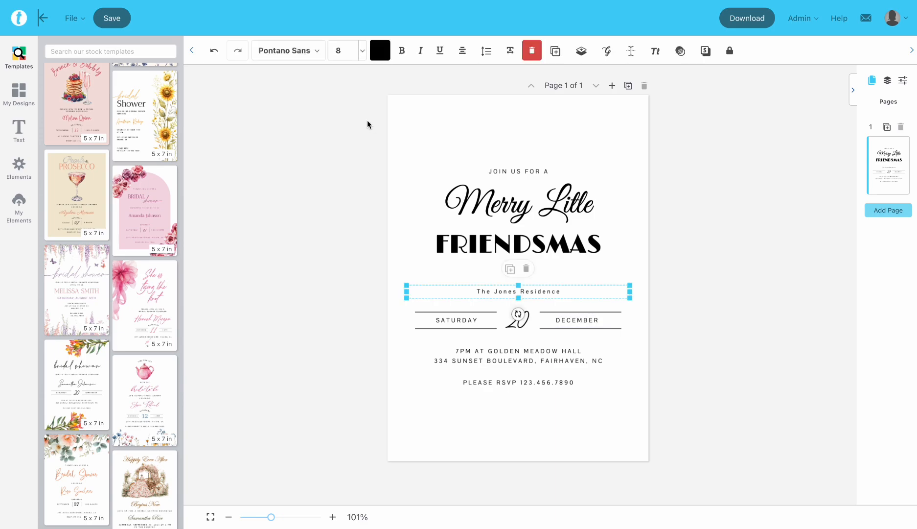
left_click(268, 51)
type("GR")
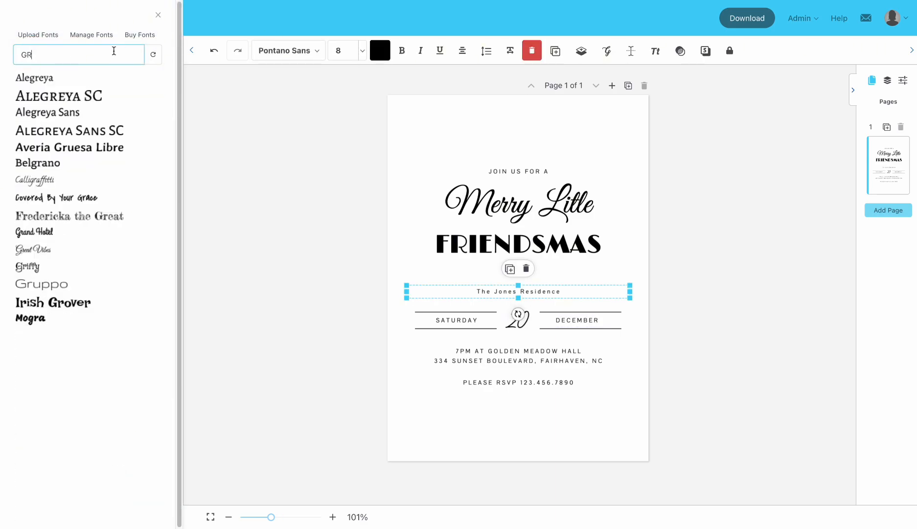
left_click(83, 250)
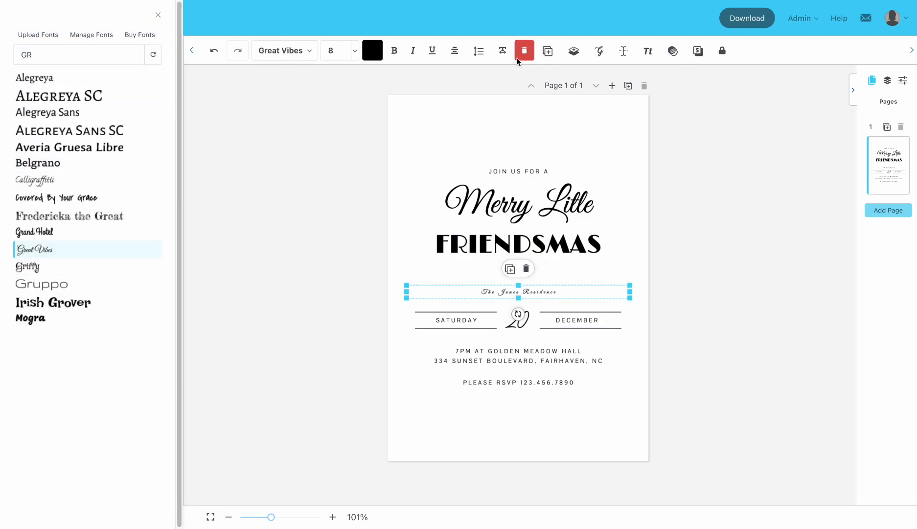
left_click(629, 292)
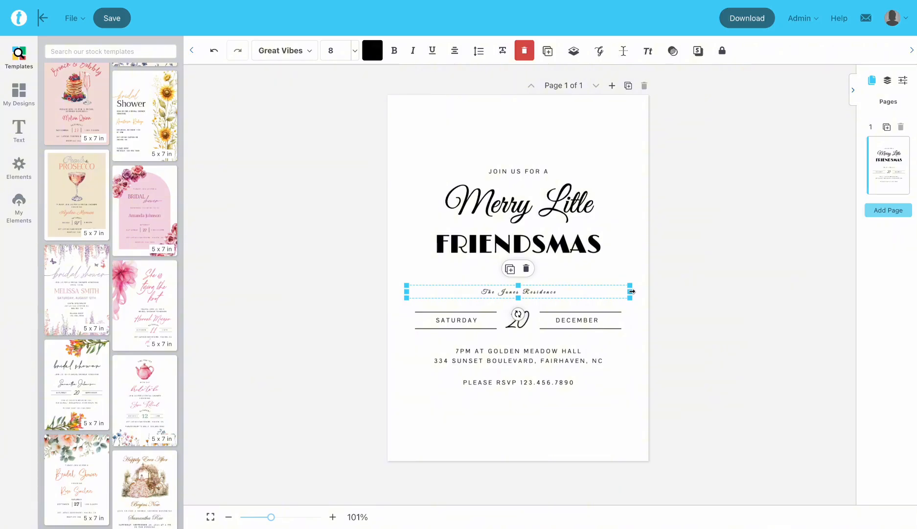
left_click_drag(567, 292, 593, 280)
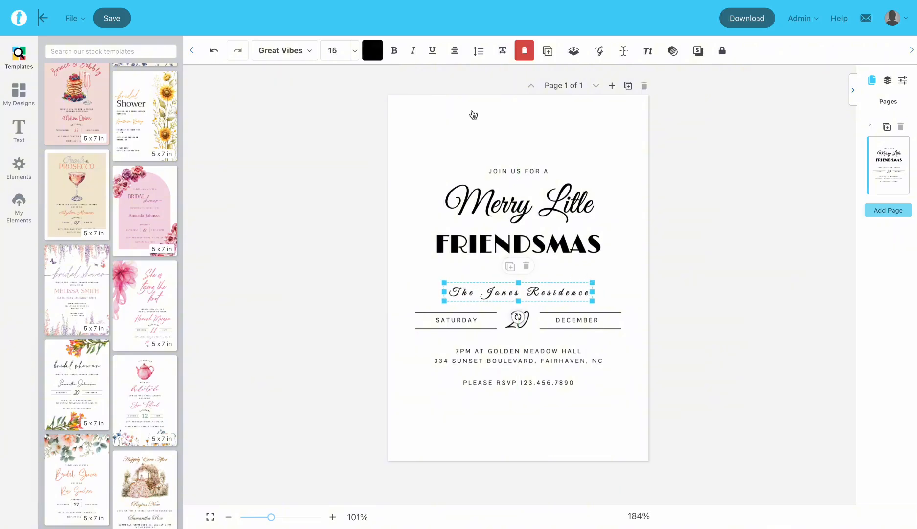
left_click(499, 51)
left_click(551, 93)
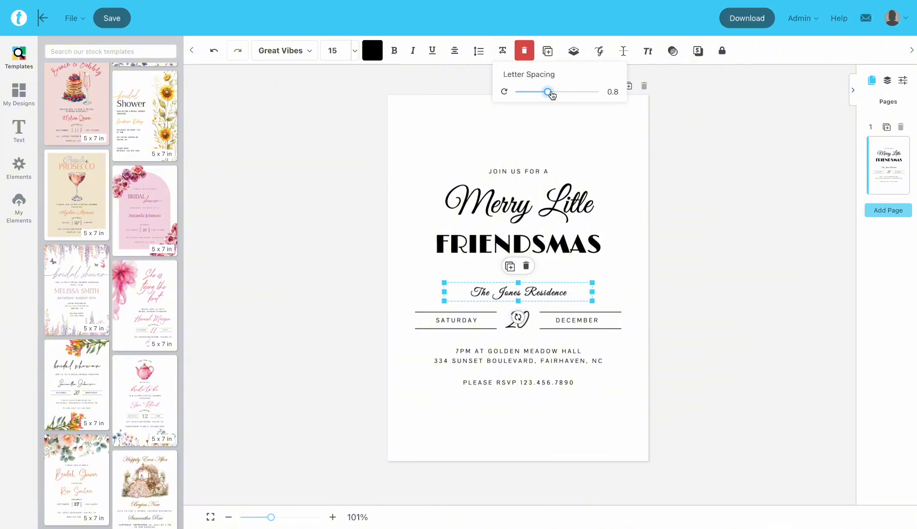
Try Great Vibes on the date number 20 and settle on the Limelight font for it
left_click(578, 321)
left_click(519, 321)
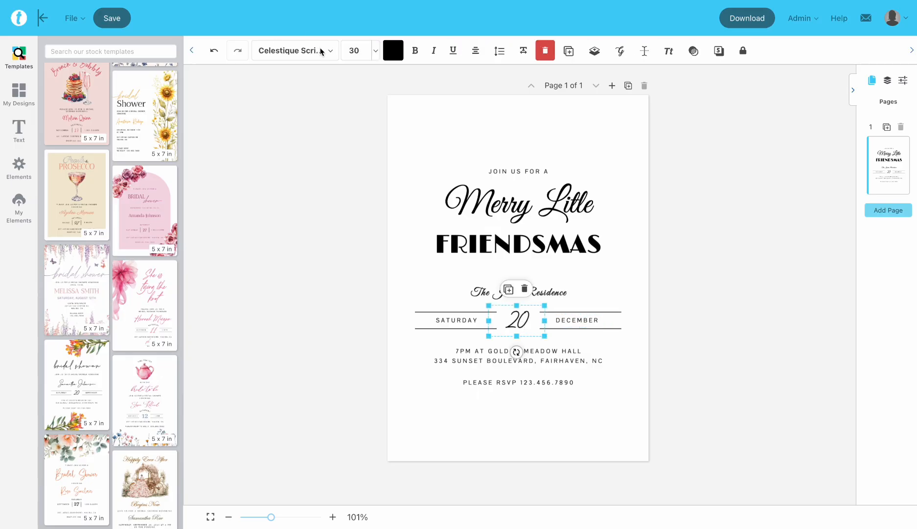
left_click(321, 52)
left_click(91, 249)
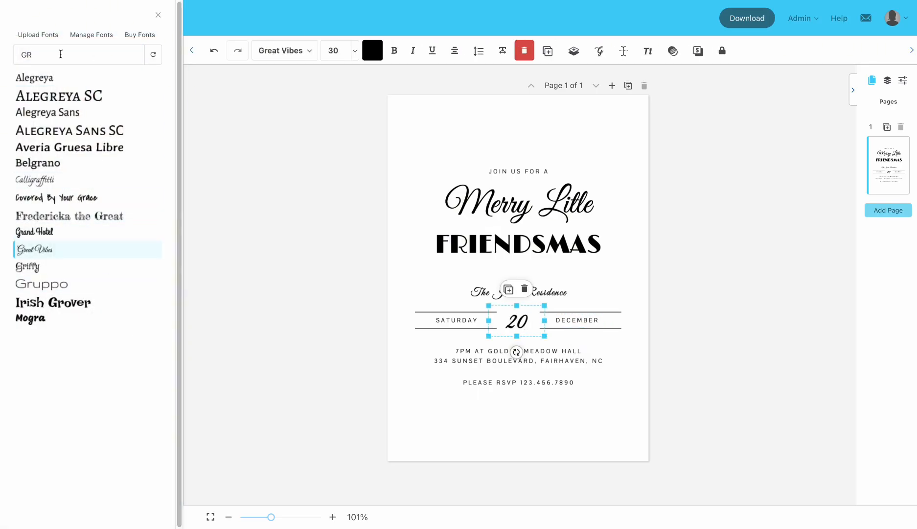
type("LIME")
left_click(49, 78)
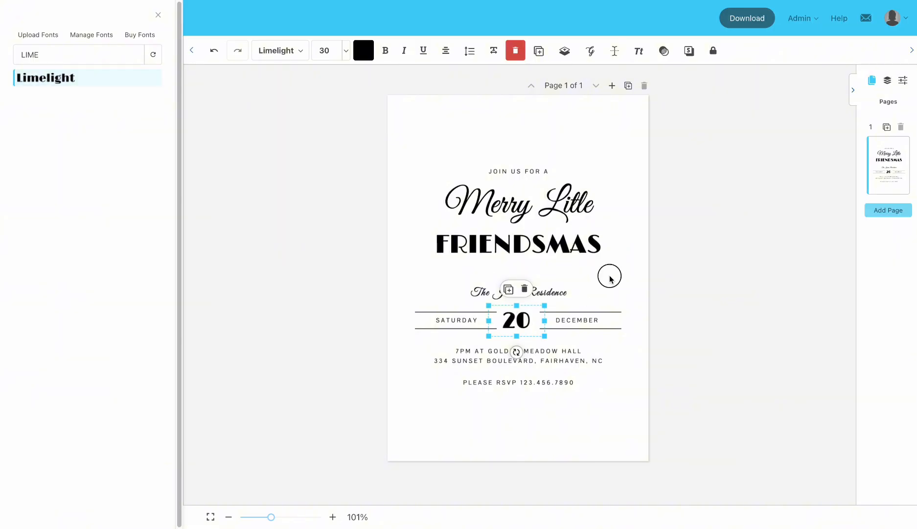
Enlarge the residence line above the date and nudge the heading block down toward it
left_click(584, 285)
left_click_drag(593, 292, 560, 291)
left_click_drag(614, 270, 391, 153)
key("shift+Down")
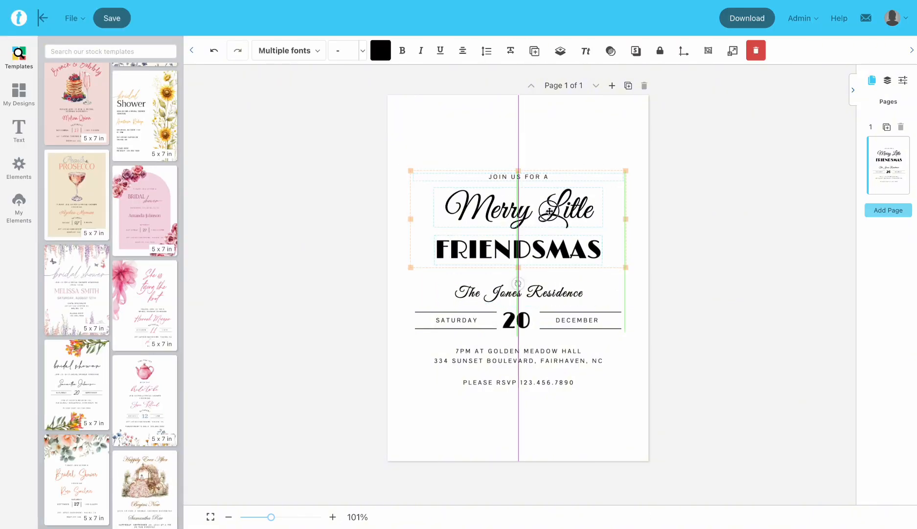
Select all the invitation text, move it up the page and scale it down slightly
left_click(618, 394)
left_click_drag(615, 409, 431, 156)
key("shift+Up")
key("shift+Up")
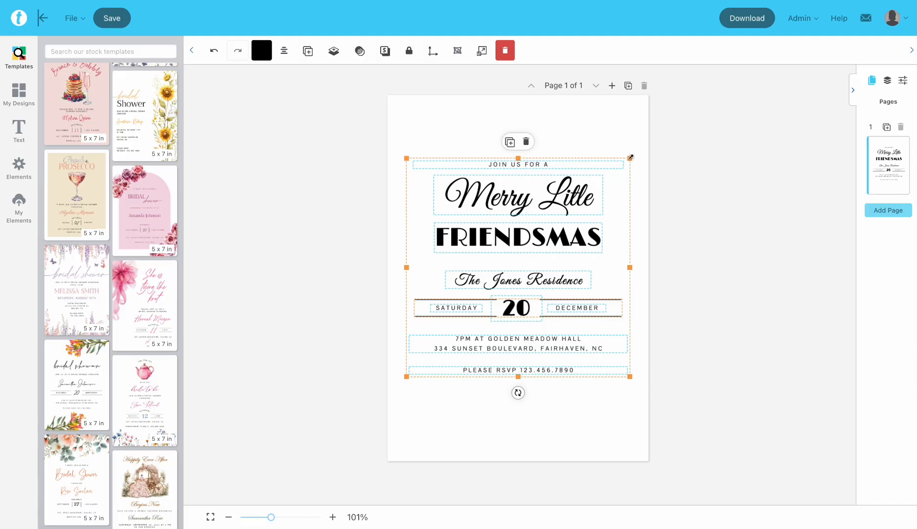
left_click_drag(630, 157, 624, 145)
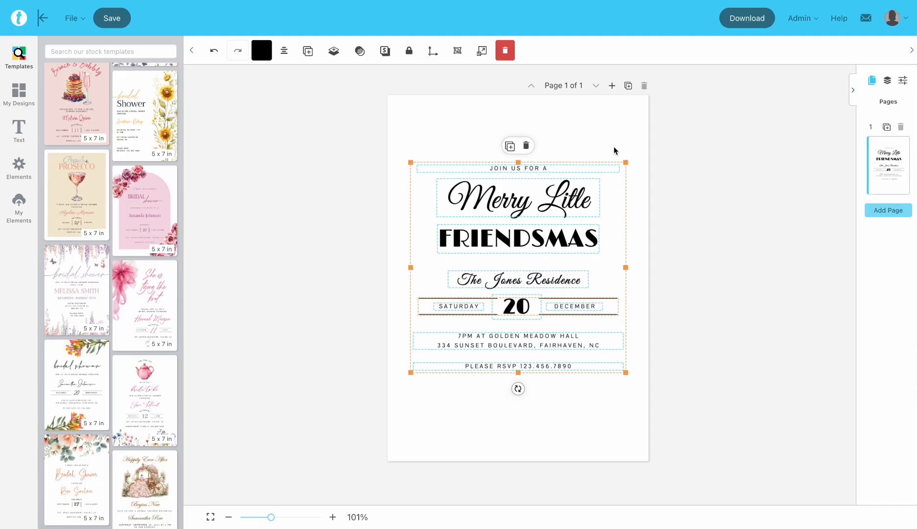
Search the illustrations for "stripes" and add the red and white horizontal stripe pattern to the page
left_click(615, 146)
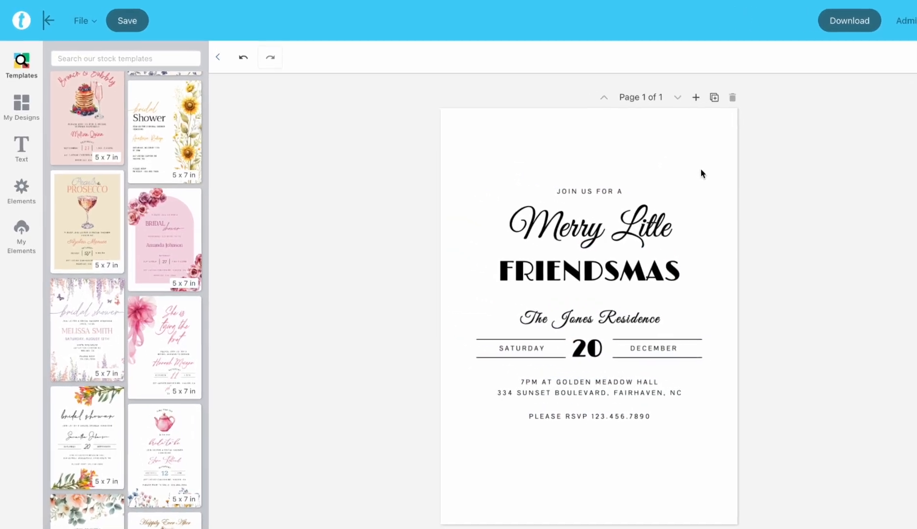
left_click(21, 191)
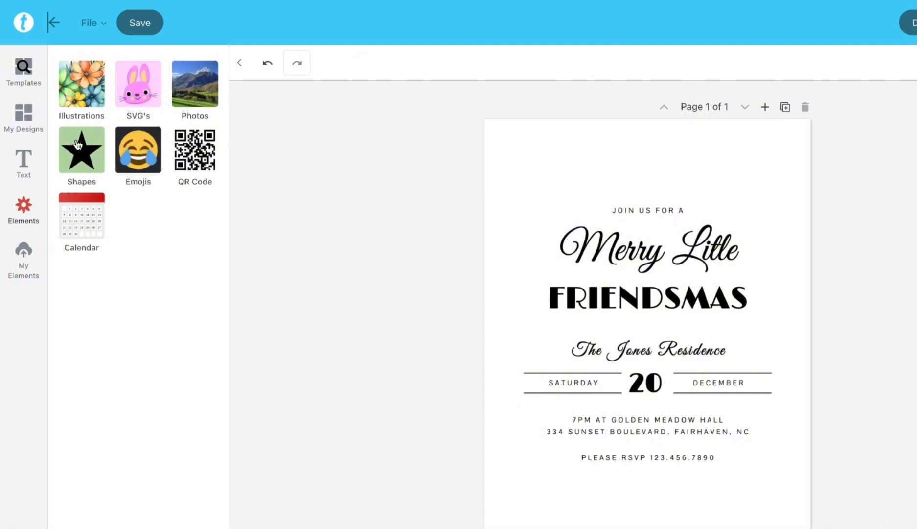
left_click(91, 92)
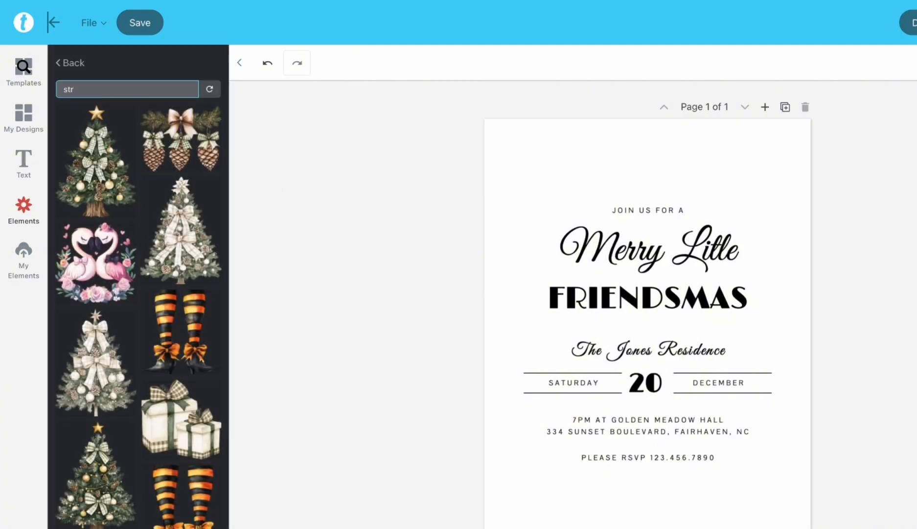
type("stripes")
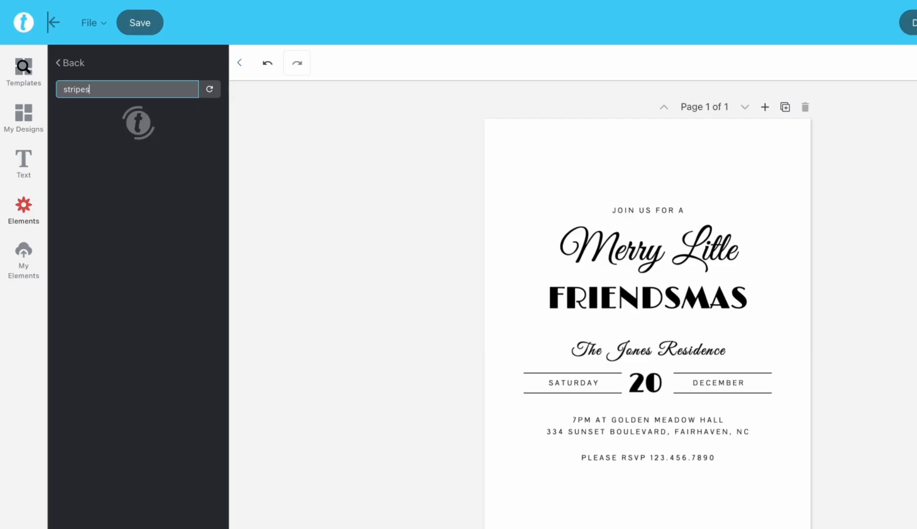
scroll(182, 201, "down", 10)
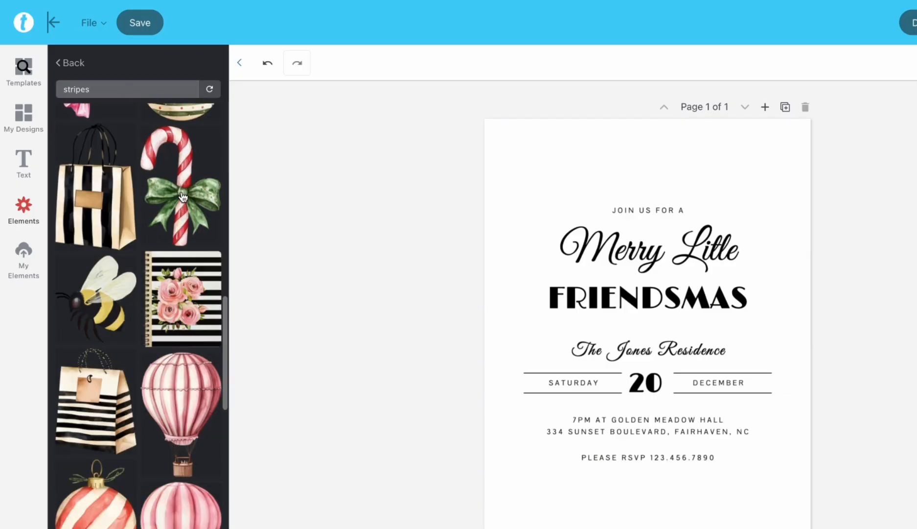
scroll(182, 202, "down", 8)
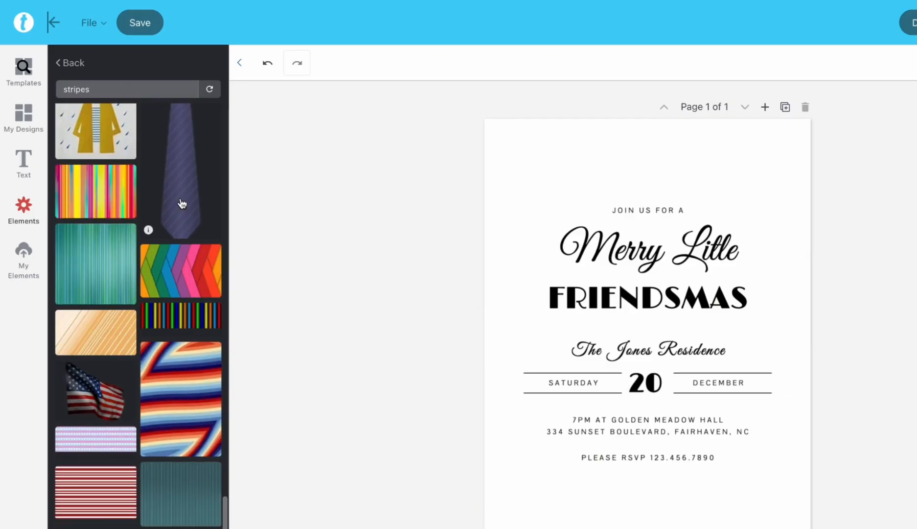
left_click(82, 199)
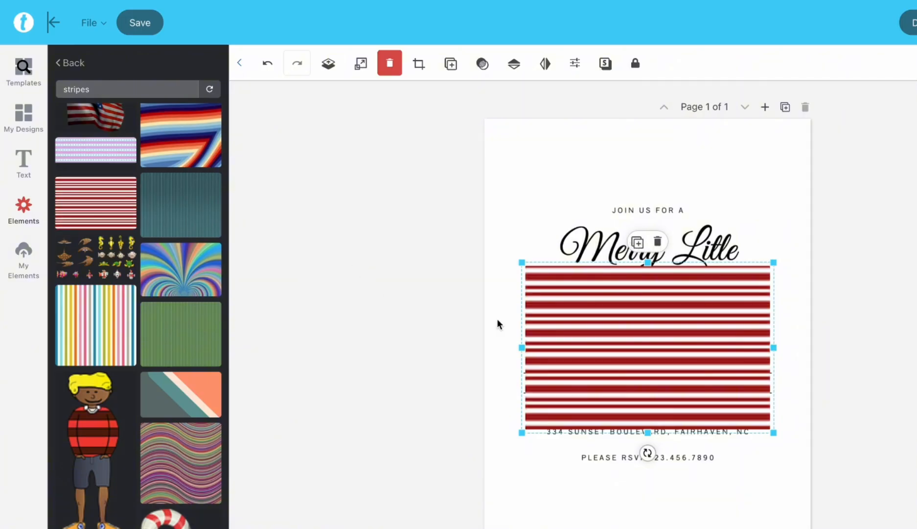
Rotate the stripe pattern to vertical, enlarge it to cover the whole page and send it behind the text
left_click_drag(653, 463, 729, 352)
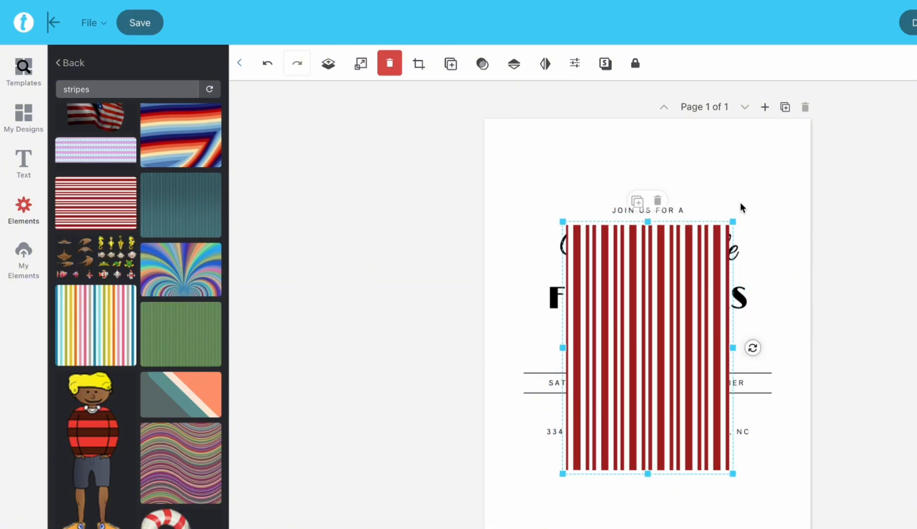
left_click_drag(733, 221, 853, 149)
mouse_move(787, 192)
left_mouse_down()
mouse_move(784, 179)
mouse_move(786, 187)
left_mouse_up()
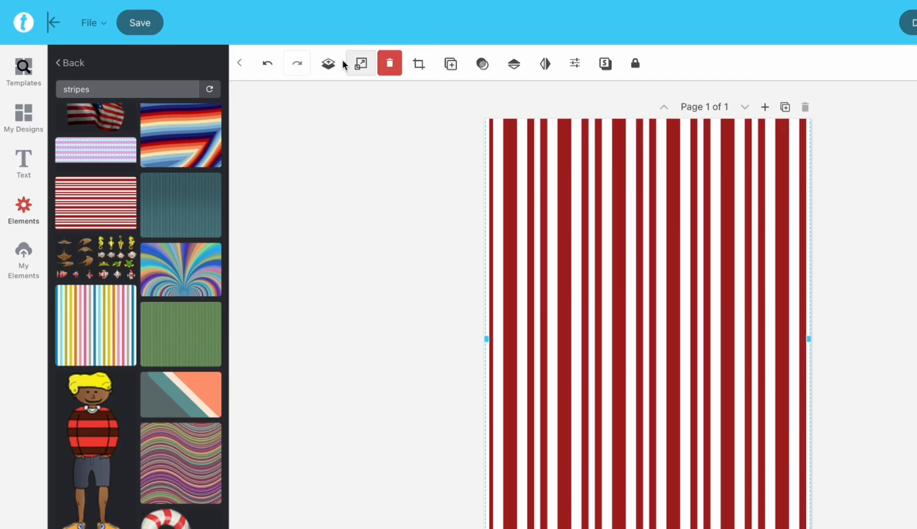
left_click(328, 64)
left_click(365, 164)
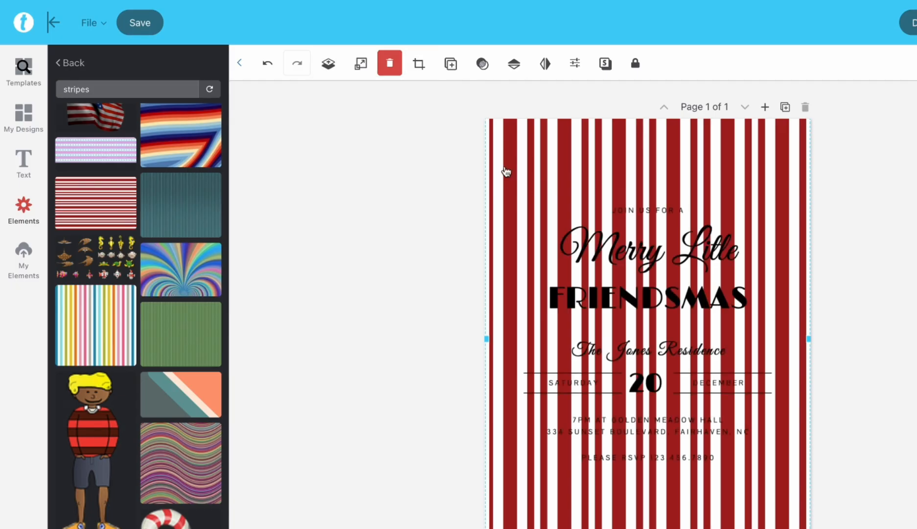
Add a solid square shape and stretch it into a tall panel that leaves a striped border around the page
left_click(70, 63)
left_click(98, 135)
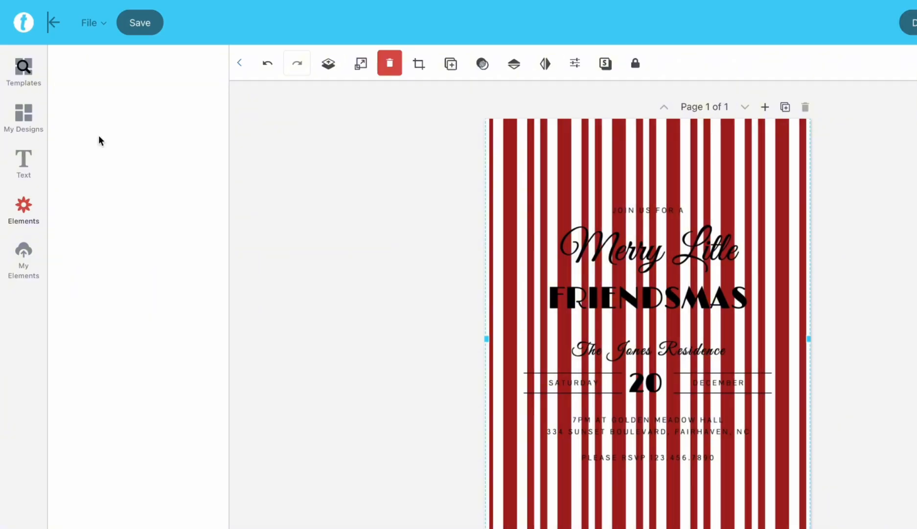
left_click(122, 145)
left_click_drag(702, 294, 776, 219)
left_click_drag(648, 219, 628, 162)
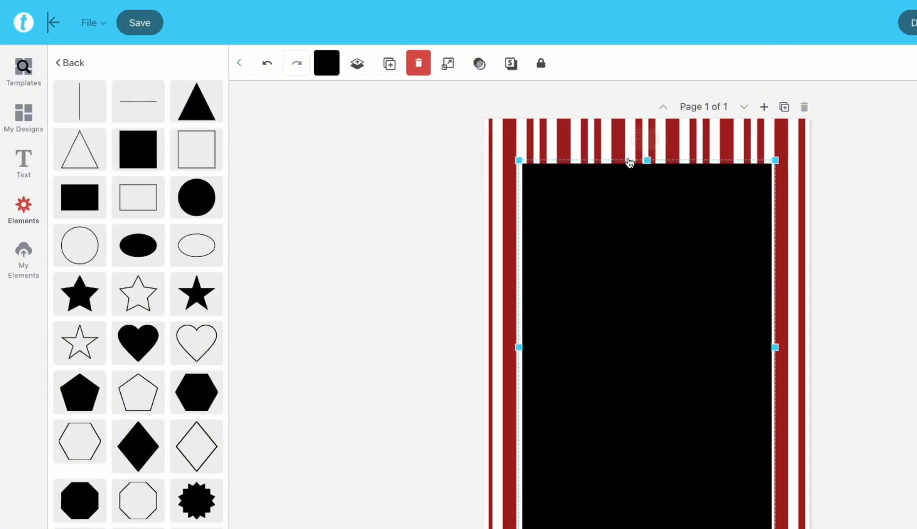
Fill the panel with white (FFFFFF) and make it slightly transparent, with an alpha of about 0.97
left_click(327, 63)
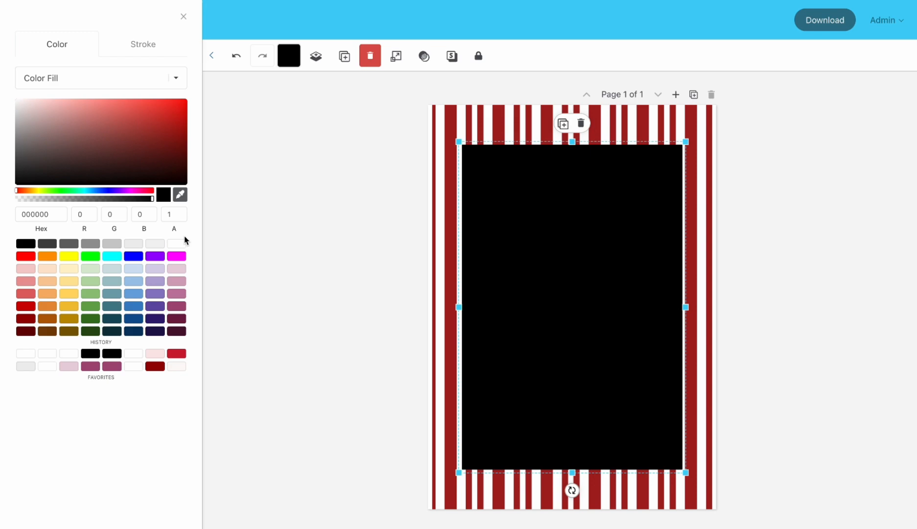
left_click(176, 244)
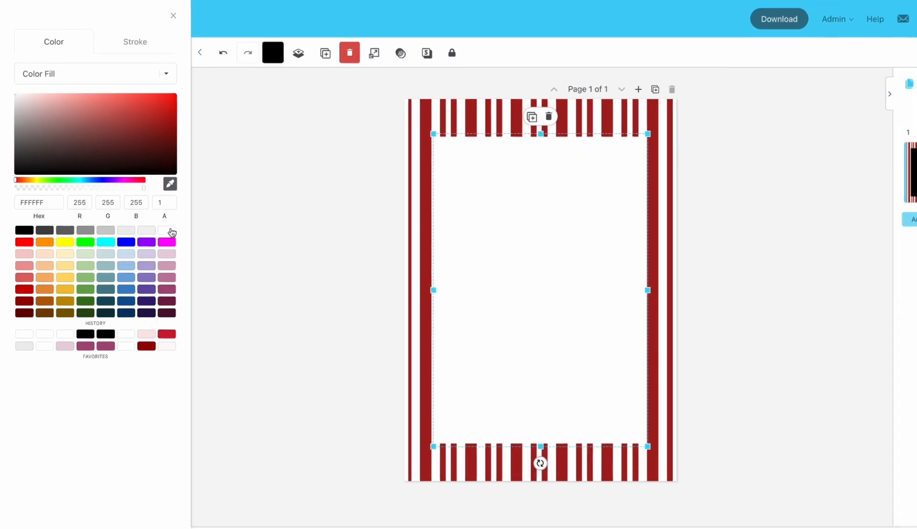
left_click(145, 198)
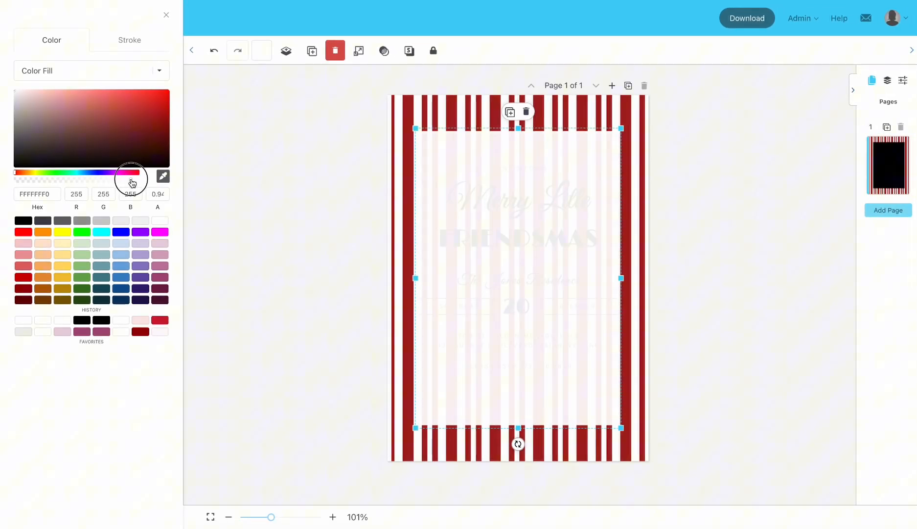
left_click_drag(132, 183, 136, 184)
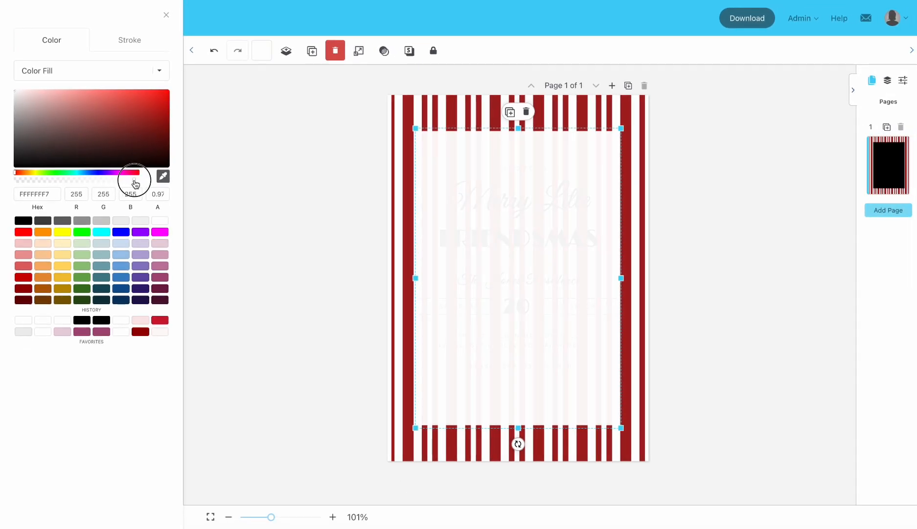
left_click(655, 165)
Reorder the white square layer beneath all the text layers, directly above the stripe pattern
left_click(892, 79)
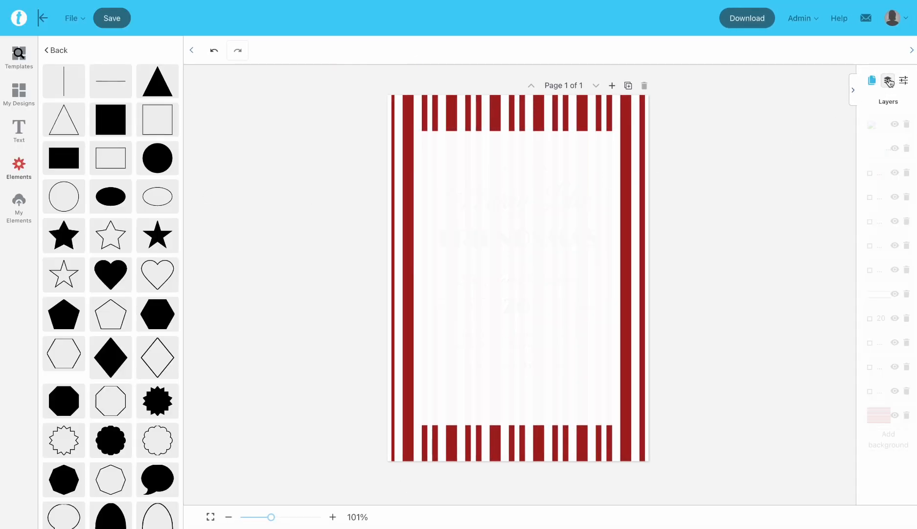
left_click_drag(838, 148, 854, 398)
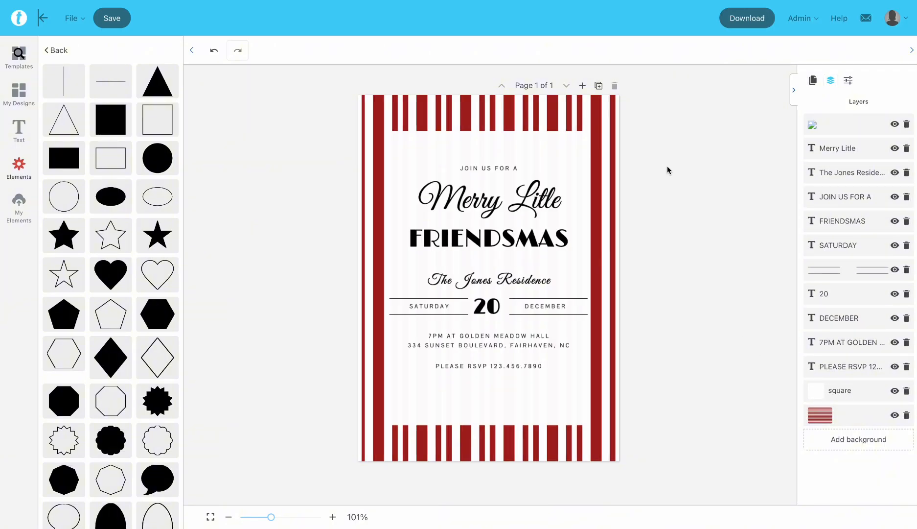
left_click(535, 150)
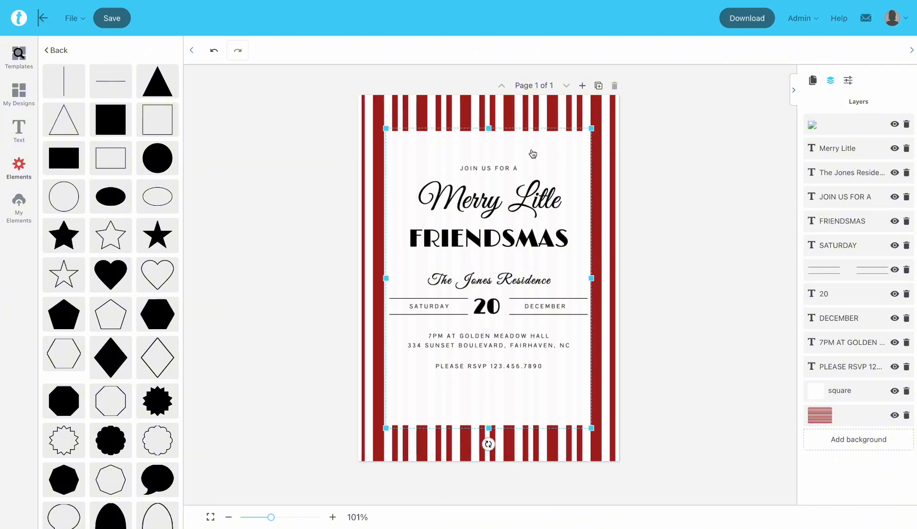
left_click_drag(508, 143, 511, 148)
Select all the text and divider line layers, scale them down to fit inside the white panel and nudge them down
left_click(902, 153)
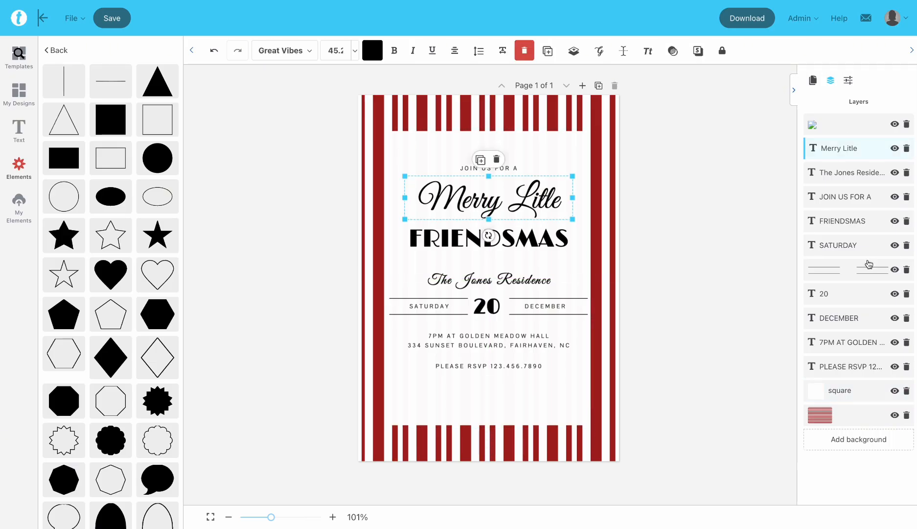
left_click(834, 371, "shift")
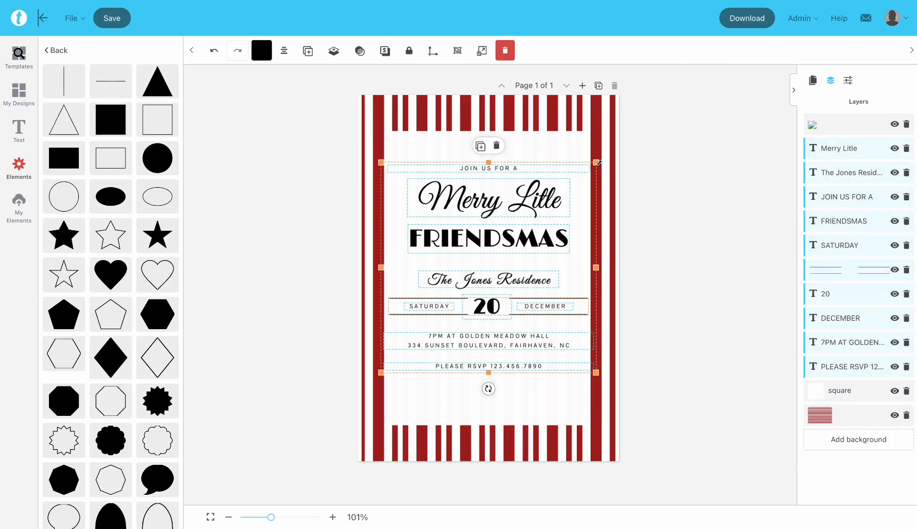
left_click_drag(598, 163, 592, 168)
left_click_drag(535, 216, 534, 220)
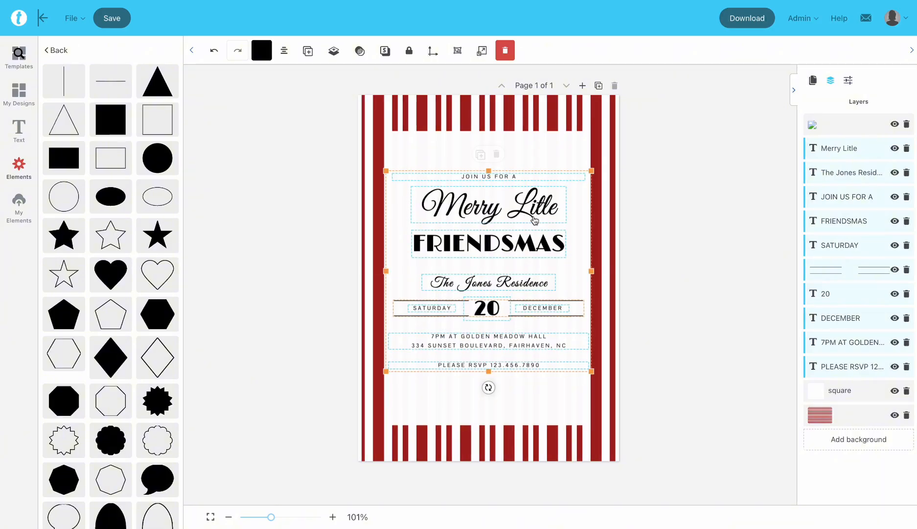
Recolor the selected invitation text with the dark red sampled from the stripes
left_click(254, 55)
left_click(163, 176)
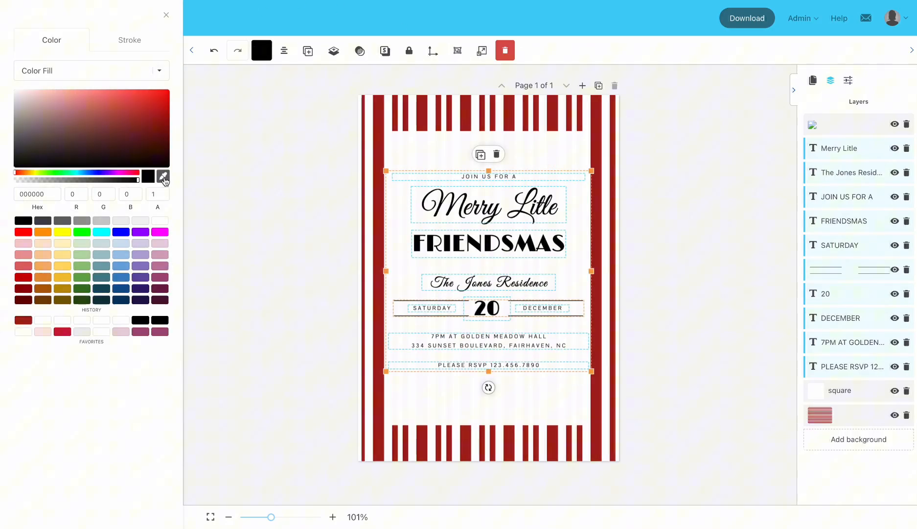
left_click(382, 110)
left_click(782, 94)
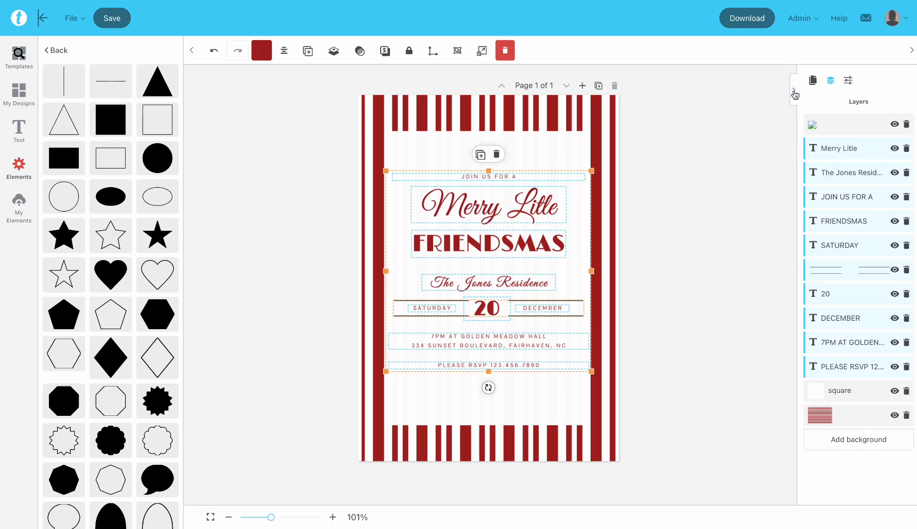
left_click(795, 94)
left_click(561, 166)
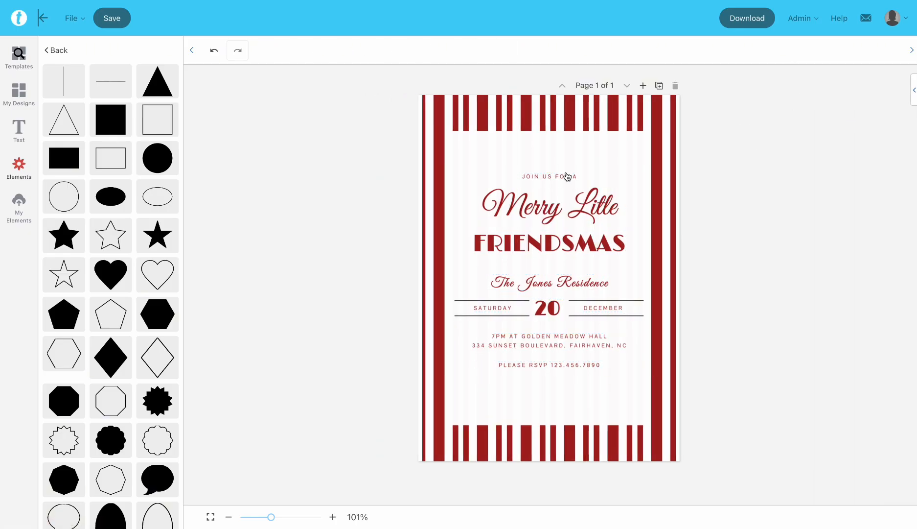
Reselect all the text and divider line layers and move them down, centered in the white panel, leaving room above
left_click(913, 90)
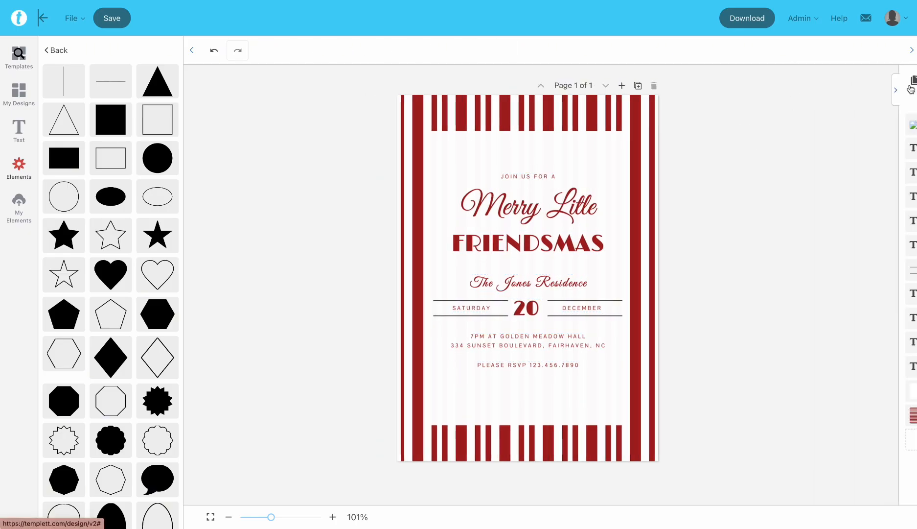
left_click(839, 148)
left_click(851, 368, "shift")
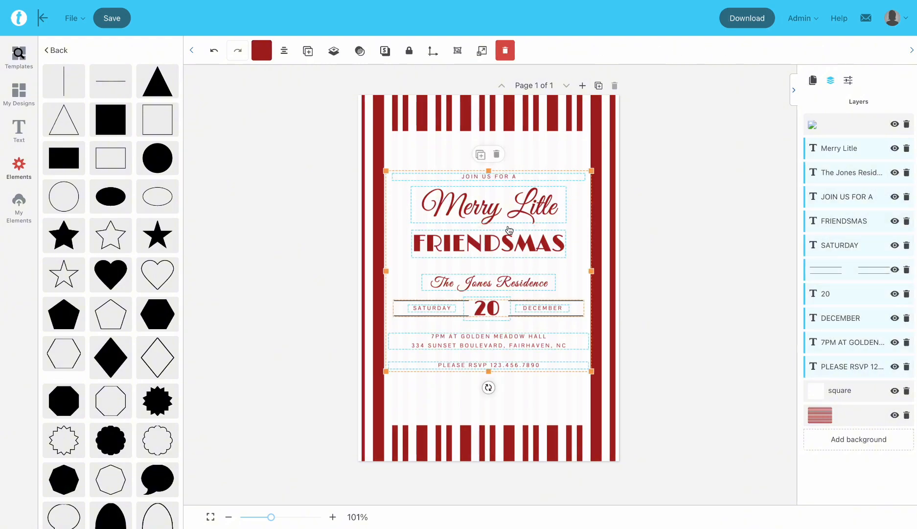
left_click_drag(509, 208, 509, 222)
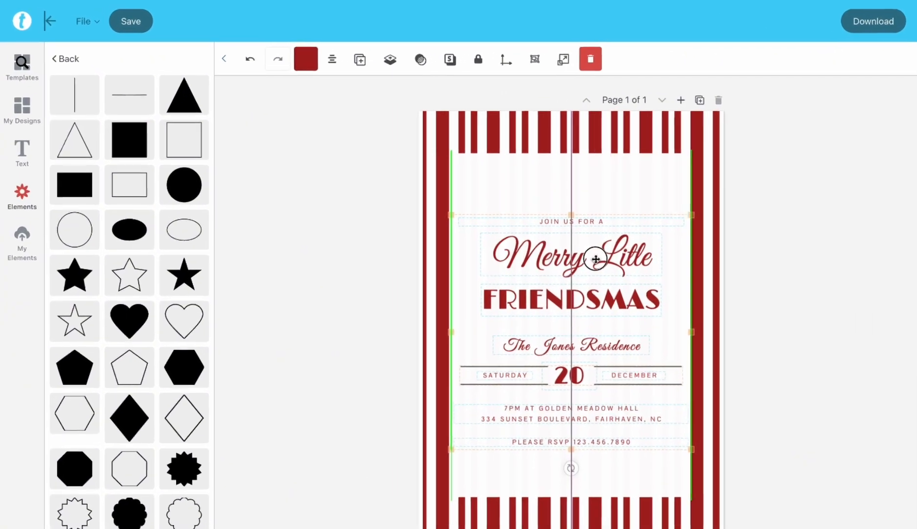
left_click_drag(595, 259, 597, 268)
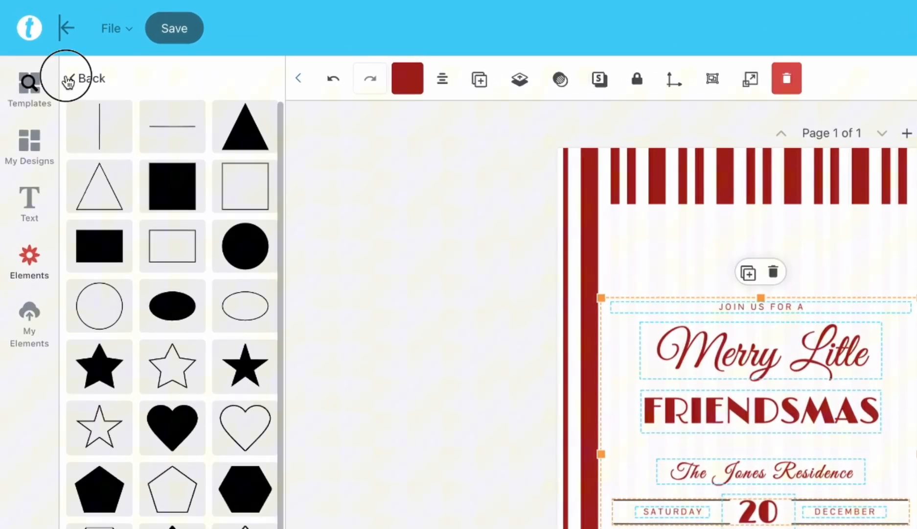
Search the illustrations for "christmas" and add the green leaf wreath with the red bow
left_click(68, 79)
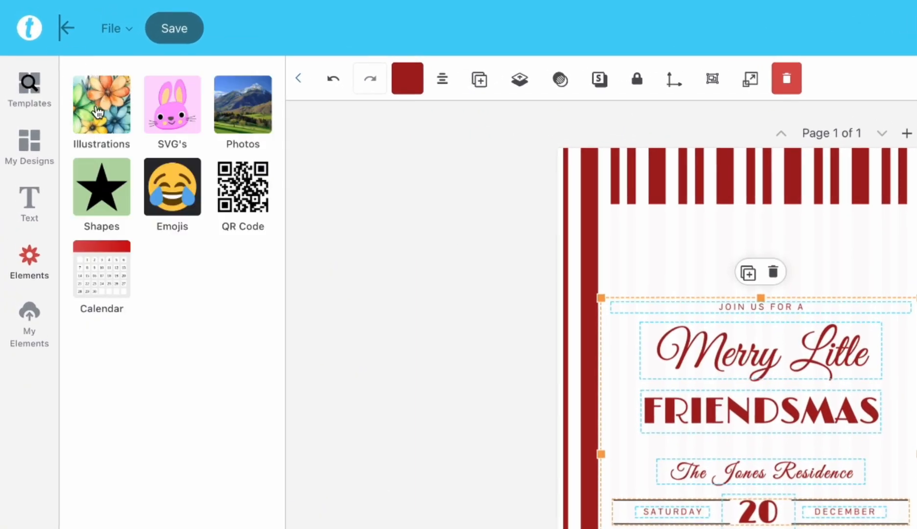
left_click(97, 112)
left_click(163, 103)
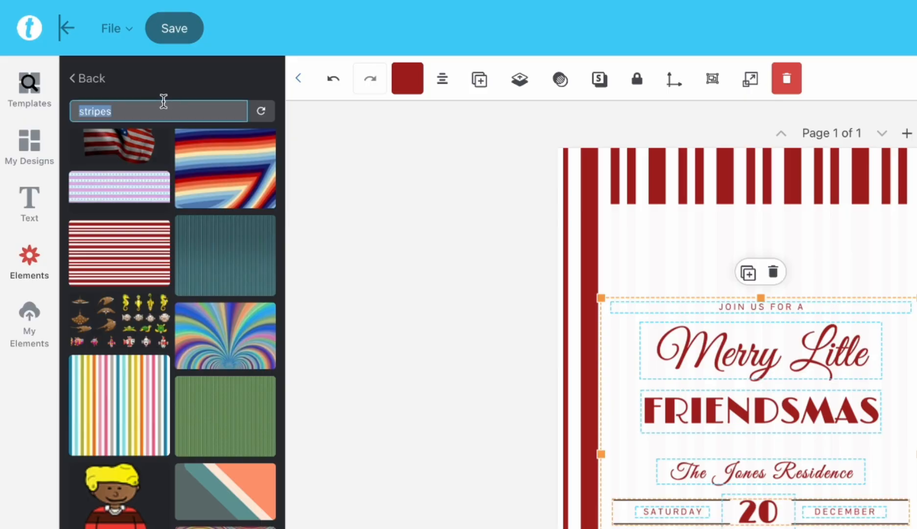
type("christmas")
key("Return")
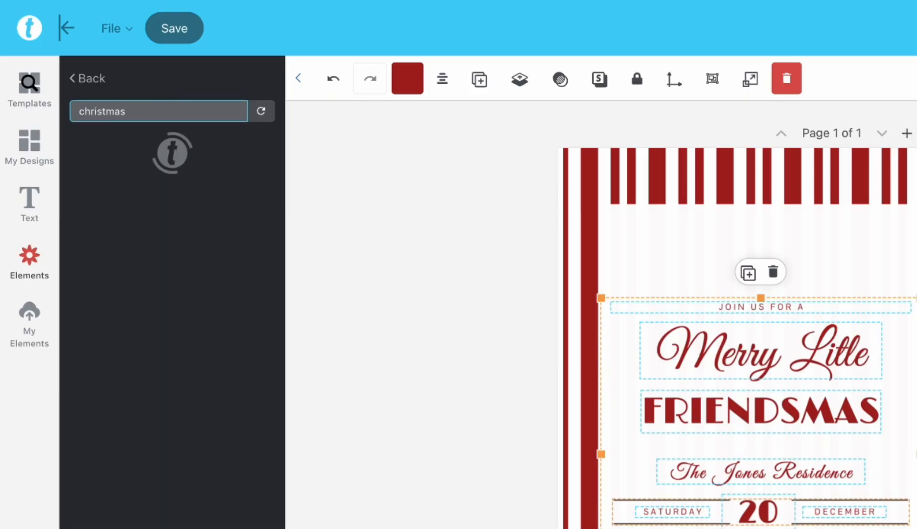
scroll(171, 202, "down", 2)
scroll(182, 293, "down", 4)
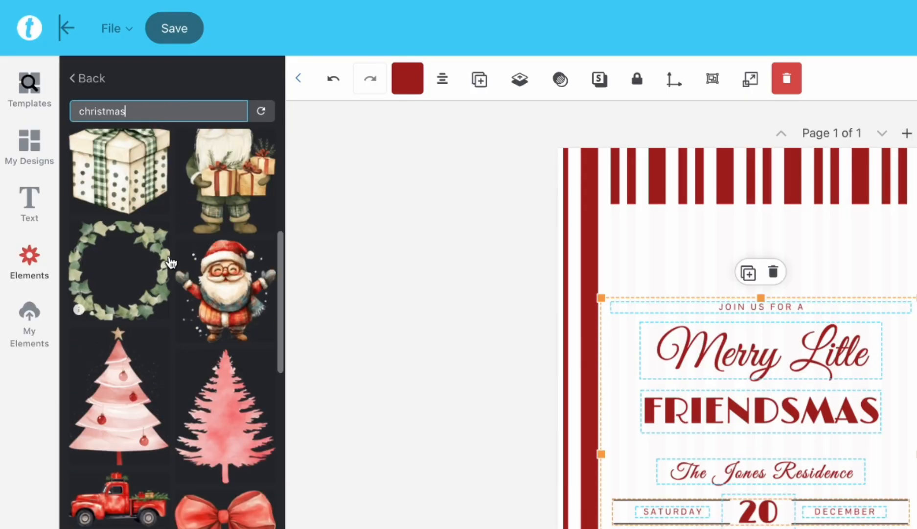
scroll(184, 325, "down", 2)
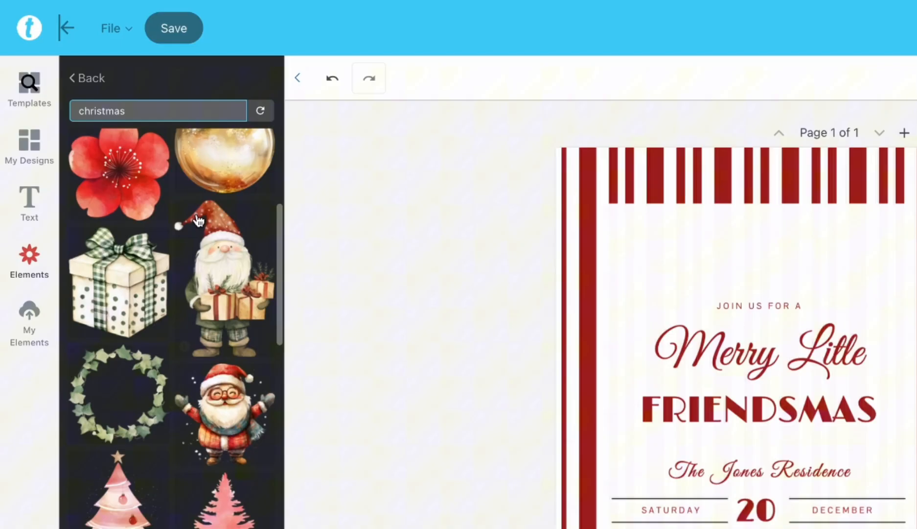
scroll(198, 221, "down", 10)
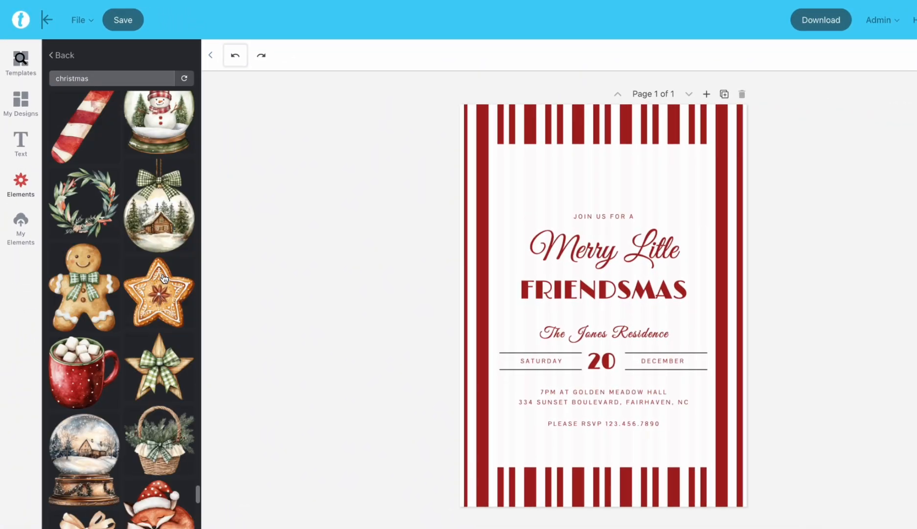
scroll(164, 278, "down", 10)
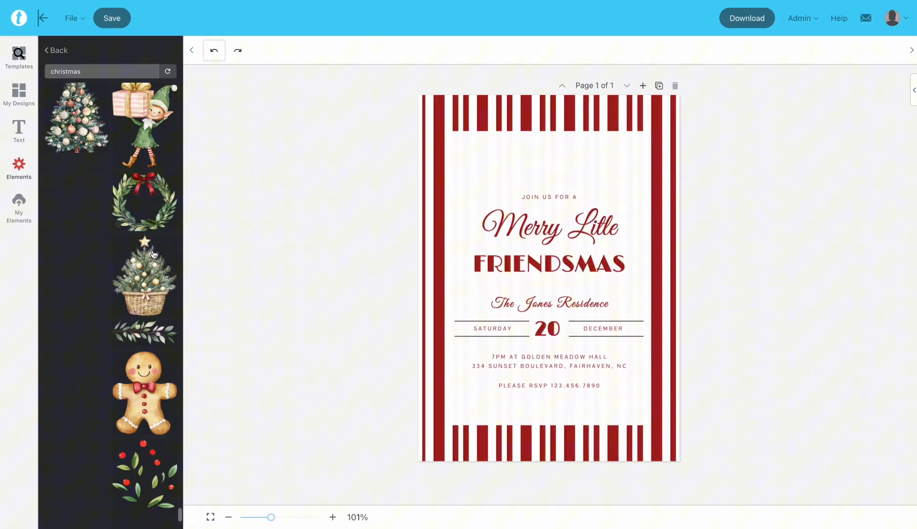
scroll(154, 255, "down", 3)
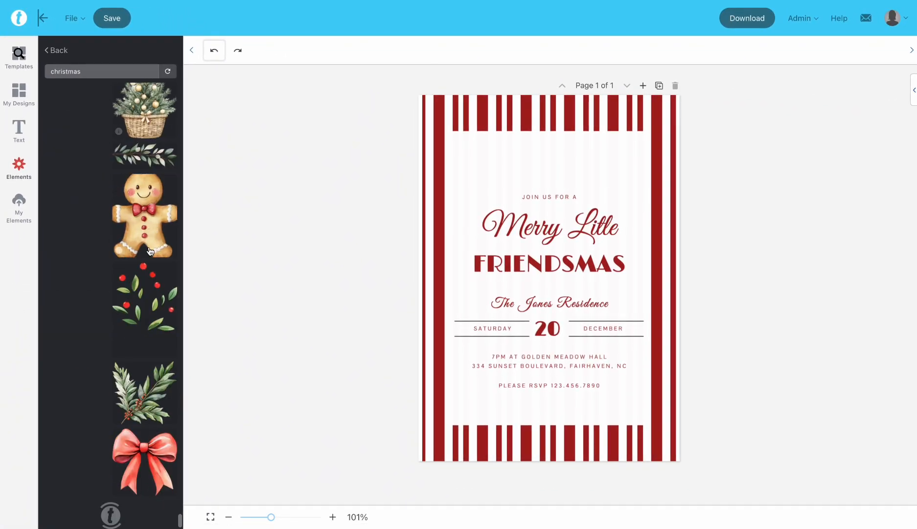
left_click(144, 221)
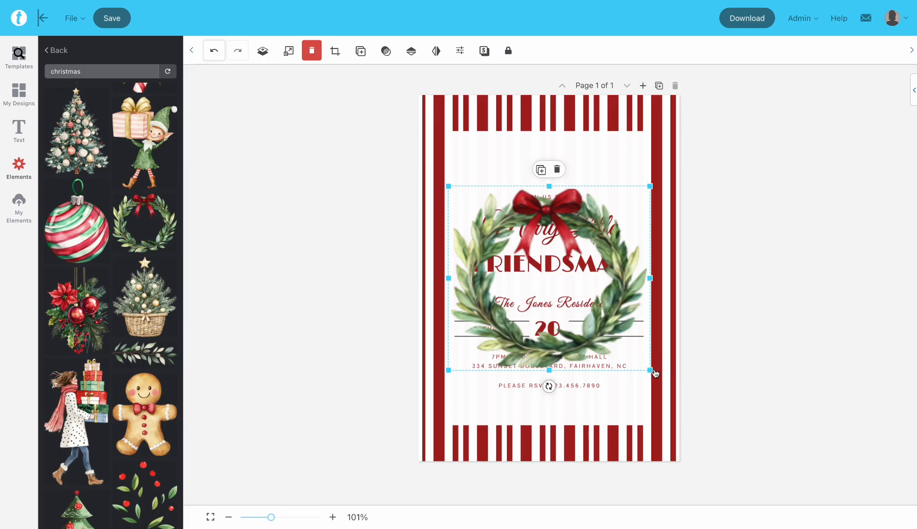
Shrink the wreath and center it above "JOIN US FOR A", with its bow overlapping the upper striped border
left_click_drag(650, 369, 566, 162)
left_click_drag(571, 200, 632, 206)
left_click(579, 158)
Select the "Merry Little" and "FRIENDSMAS" headings together, enlarge them slightly below the wreath and hide the side panel
left_click(595, 234)
left_click(548, 265, "shift")
left_click(723, 209)
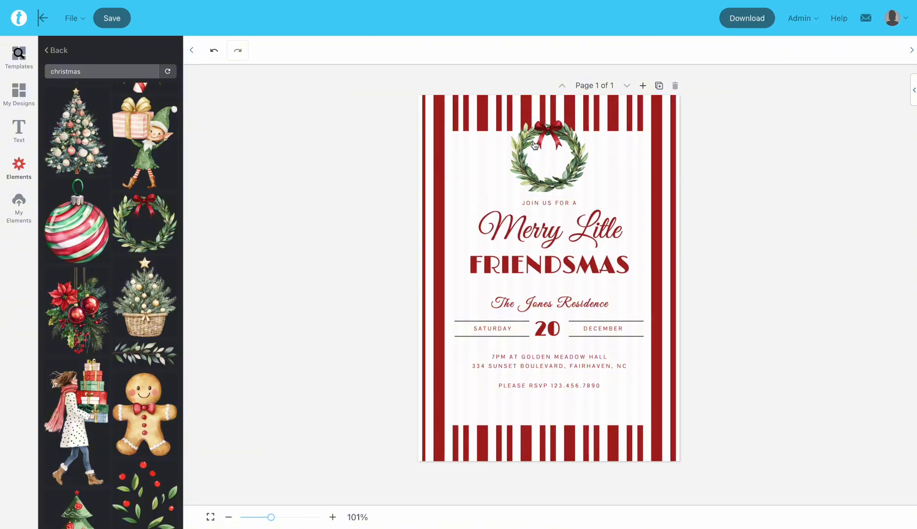
left_click(44, 19)
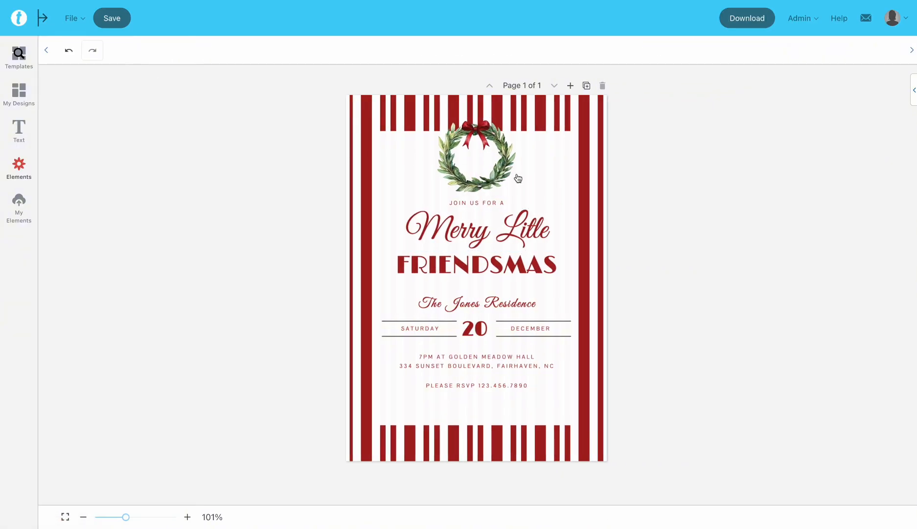